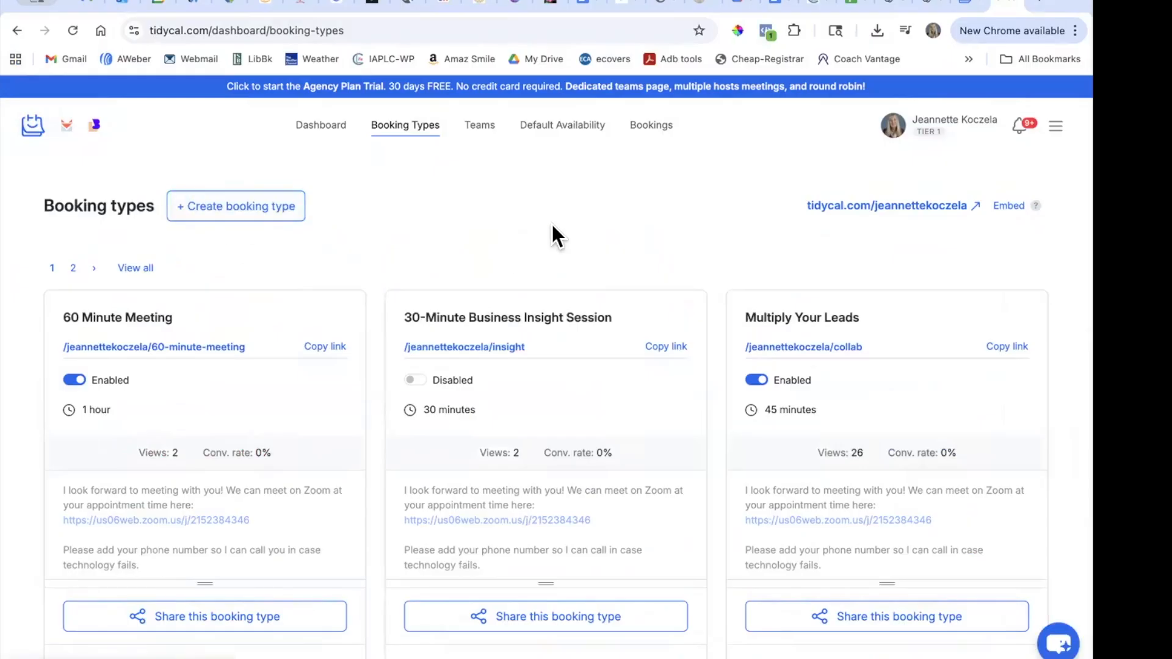
Look over the existing booking types and switch to the form for creating a new booking type
{"action": "scroll", "coordinate": [718, 455], "scroll_direction": "down", "scroll_amount": 4}
{"action": "scroll", "coordinate": [716, 446], "scroll_direction": "down", "scroll_amount": 3}
{"action": "scroll", "coordinate": [716, 446], "scroll_direction": "up", "scroll_amount": 6}
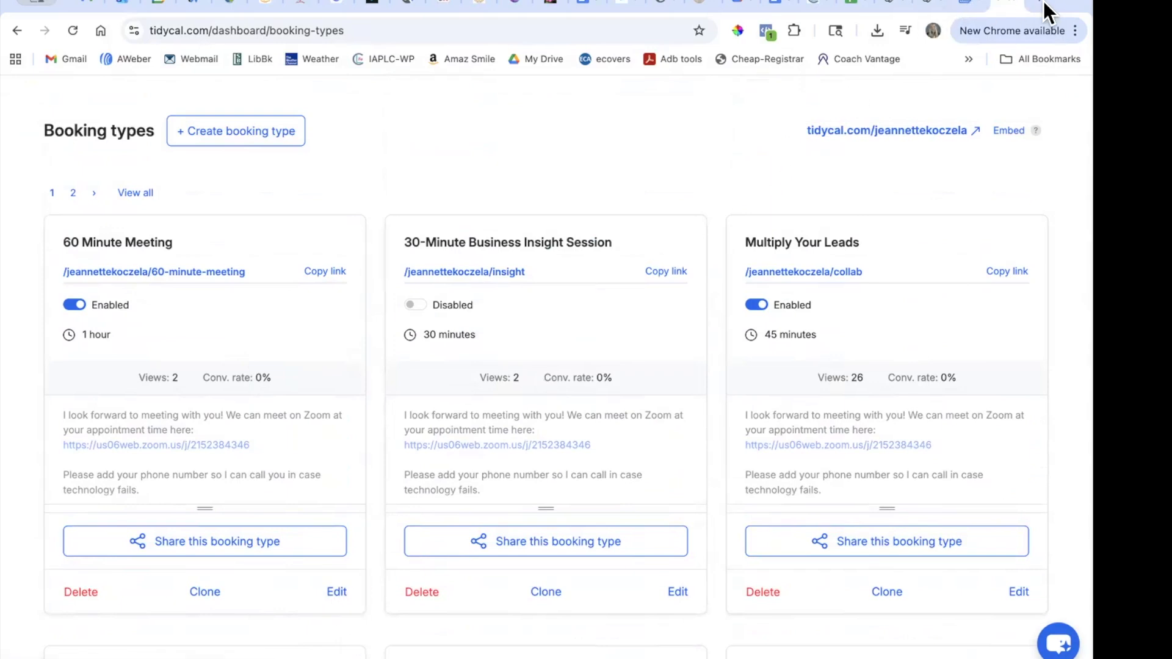
{"action": "left_click", "coordinate": [966, 6]}
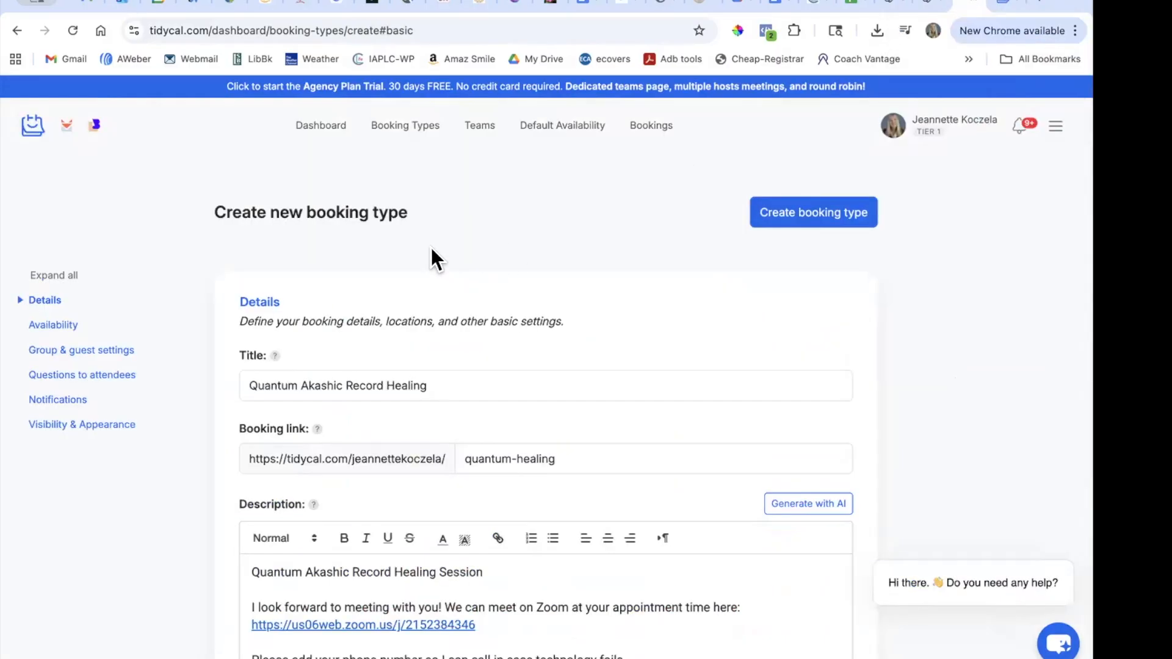
Select the primary calendar as the one that new Quantum Akashic Record Healing bookings are added to
{"action": "scroll", "coordinate": [434, 283], "scroll_direction": "down", "scroll_amount": 3}
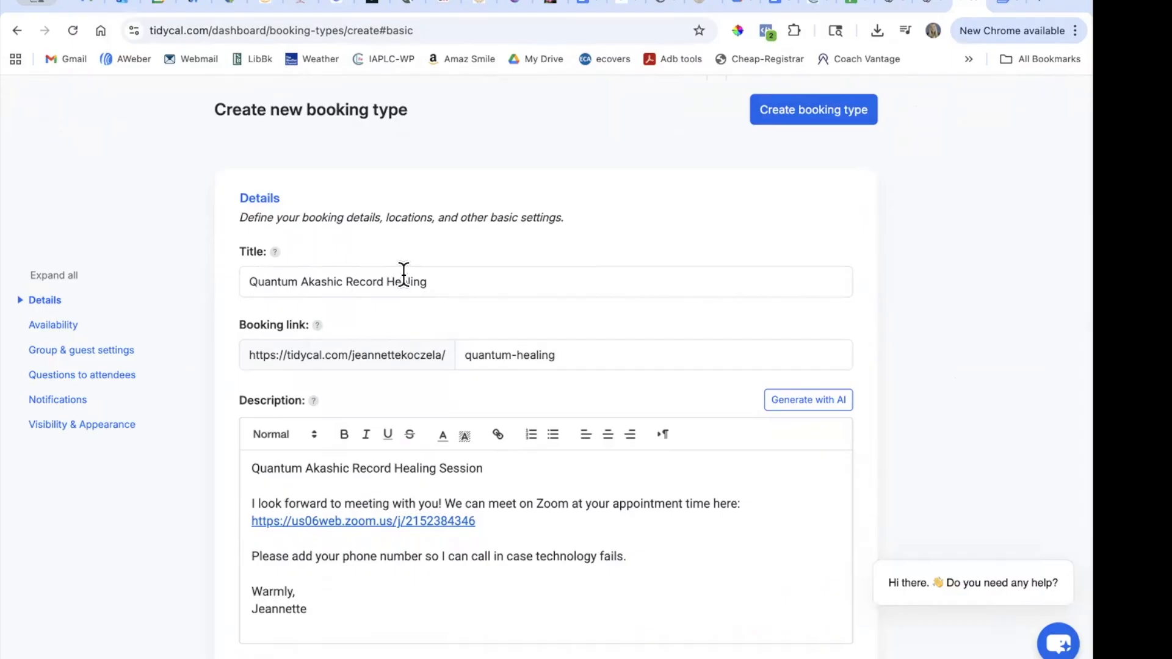
{"action": "scroll", "coordinate": [452, 273], "scroll_direction": "down", "scroll_amount": 4}
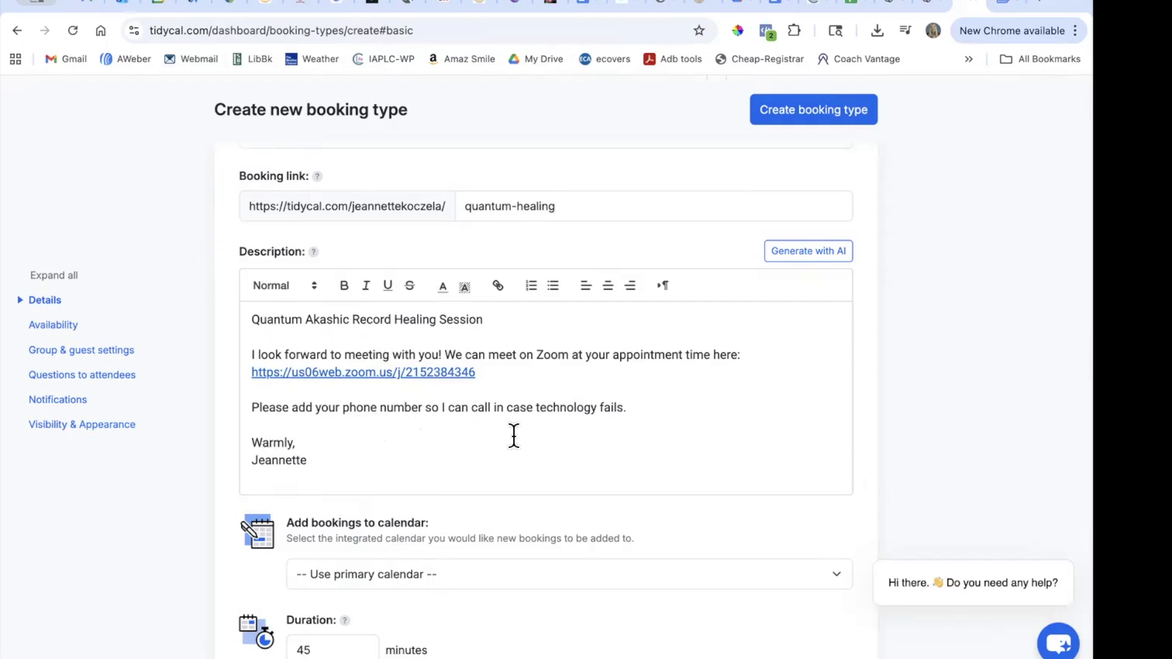
{"action": "scroll", "coordinate": [514, 435], "scroll_direction": "down", "scroll_amount": 3}
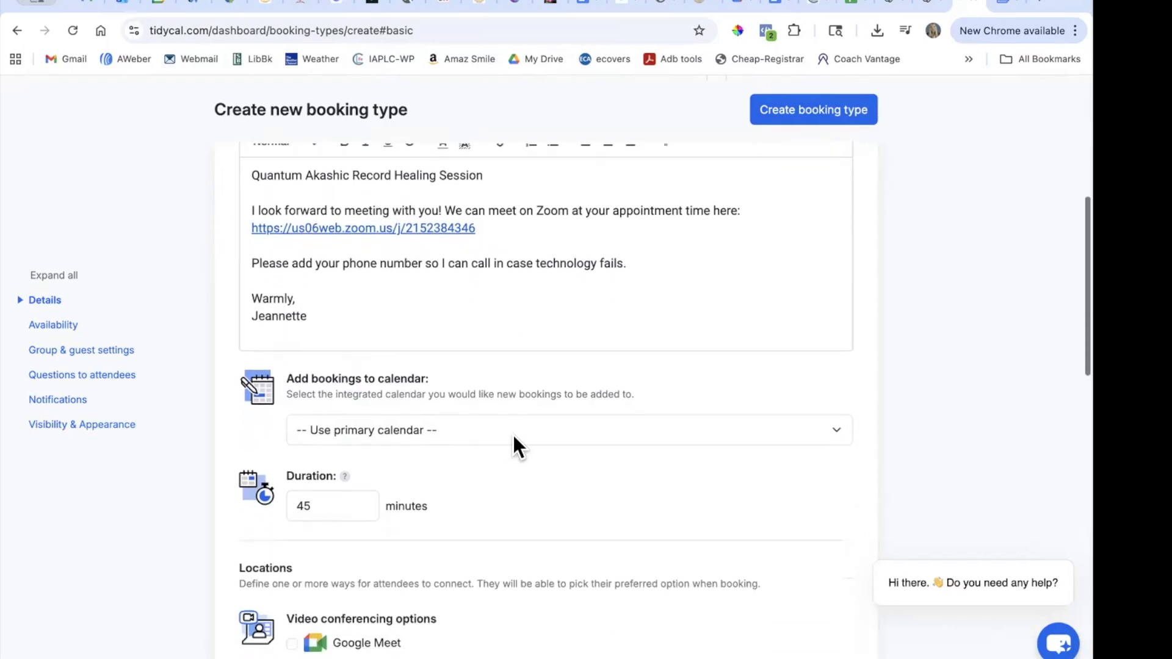
{"action": "scroll", "coordinate": [513, 435], "scroll_direction": "down", "scroll_amount": 4}
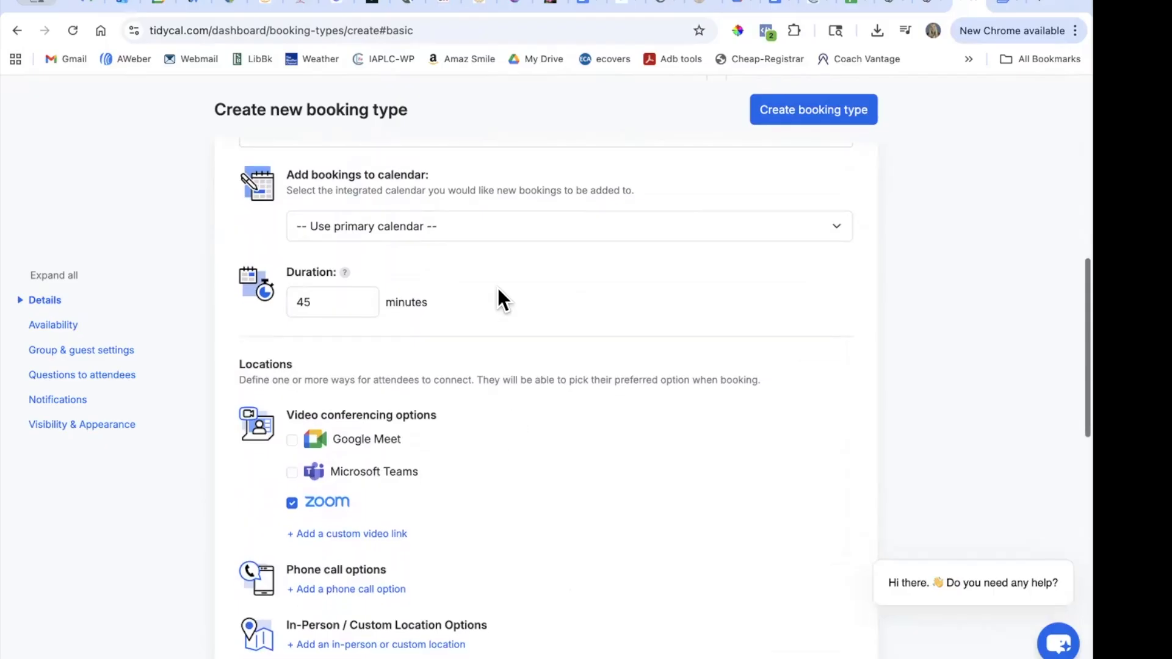
{"action": "left_click", "coordinate": [838, 224]}
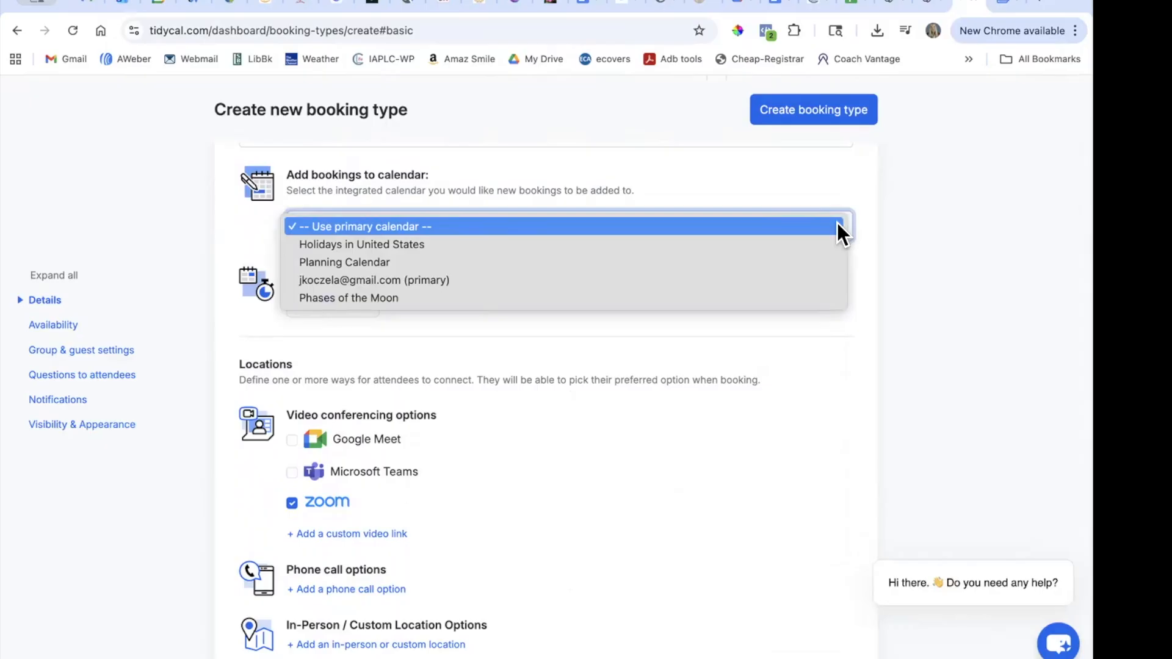
{"action": "left_click", "coordinate": [397, 226]}
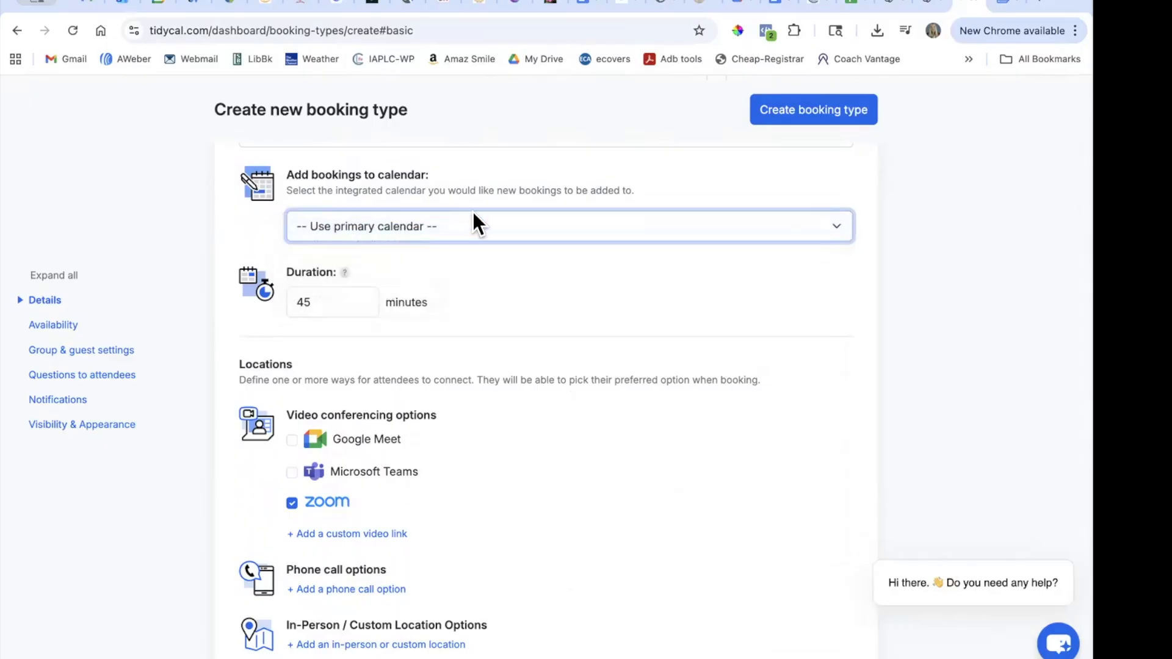
Examine the new booking type's title, link, description, duration, and video, phone and in-person location options
{"action": "scroll", "coordinate": [556, 244], "scroll_direction": "up", "scroll_amount": 10}
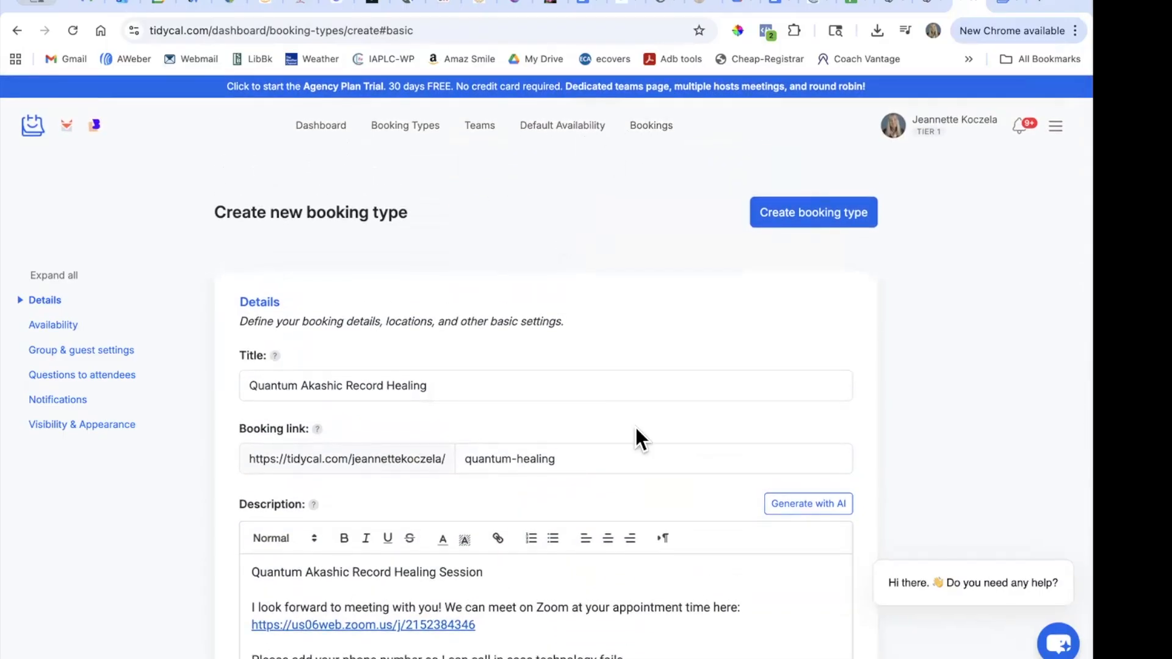
{"action": "scroll", "coordinate": [635, 427], "scroll_direction": "down", "scroll_amount": 5}
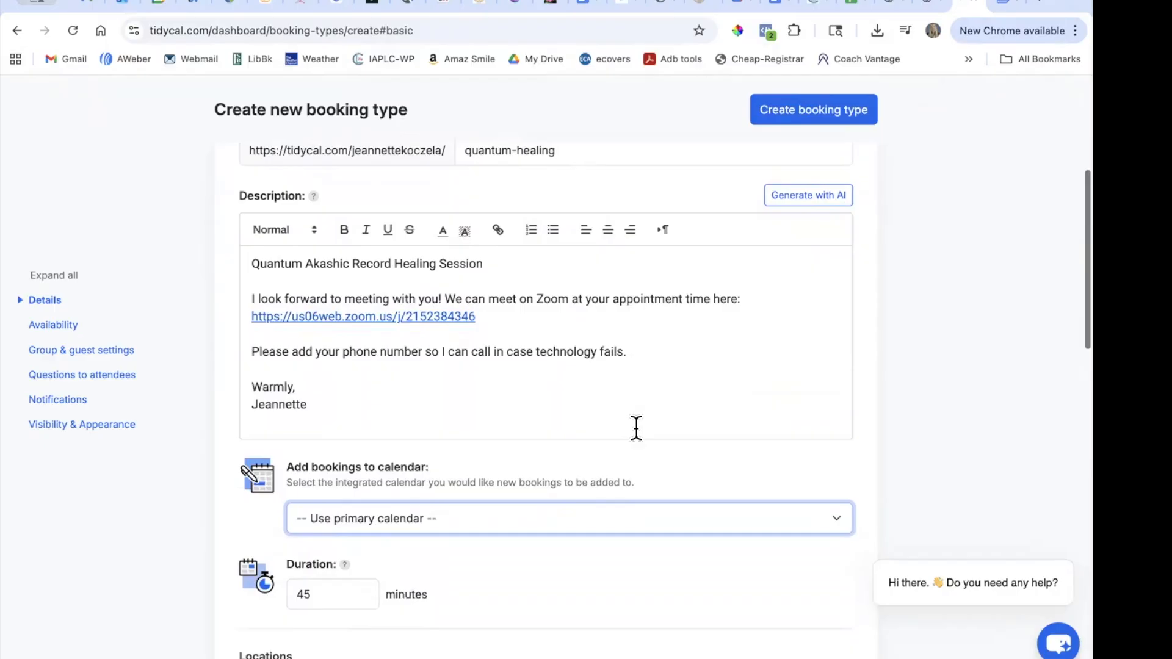
{"action": "scroll", "coordinate": [637, 428], "scroll_direction": "down", "scroll_amount": 4}
{"action": "scroll", "coordinate": [635, 428], "scroll_direction": "down", "scroll_amount": 1}
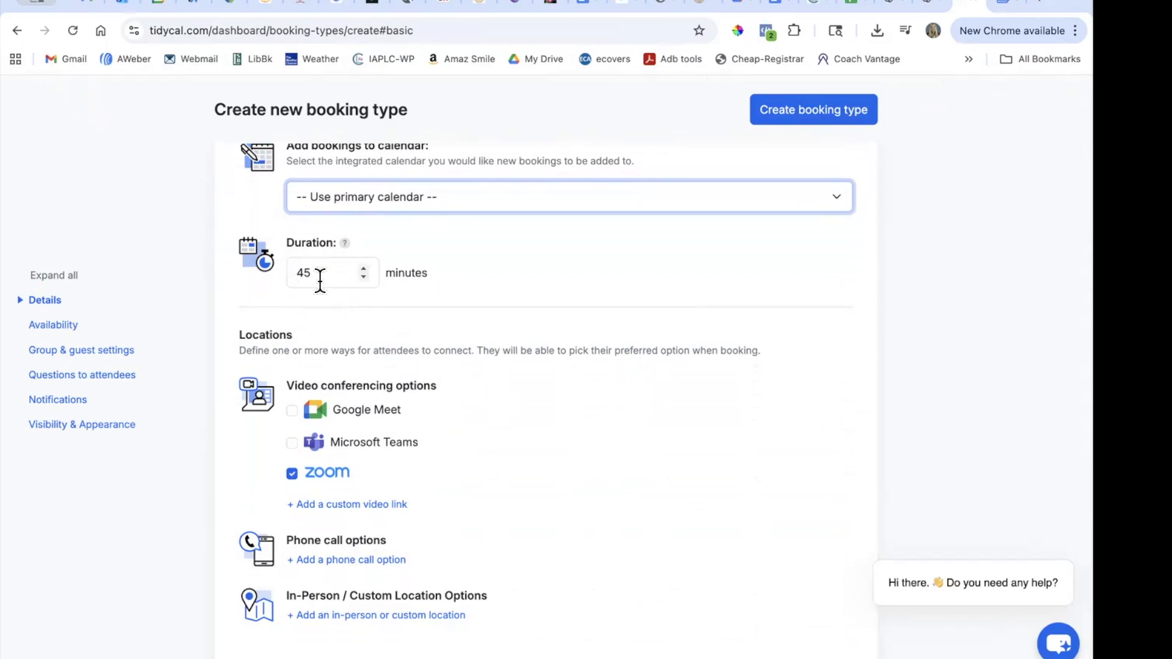
{"action": "scroll", "coordinate": [544, 411], "scroll_direction": "down", "scroll_amount": 3}
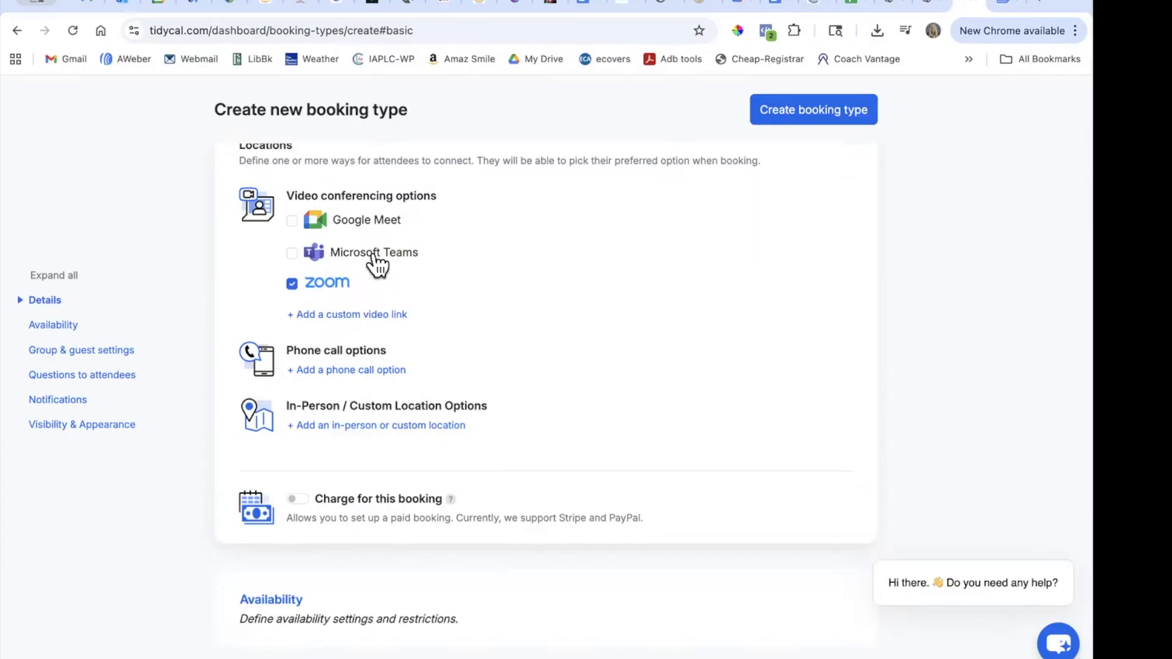
{"action": "scroll", "coordinate": [661, 399], "scroll_direction": "down", "scroll_amount": 3}
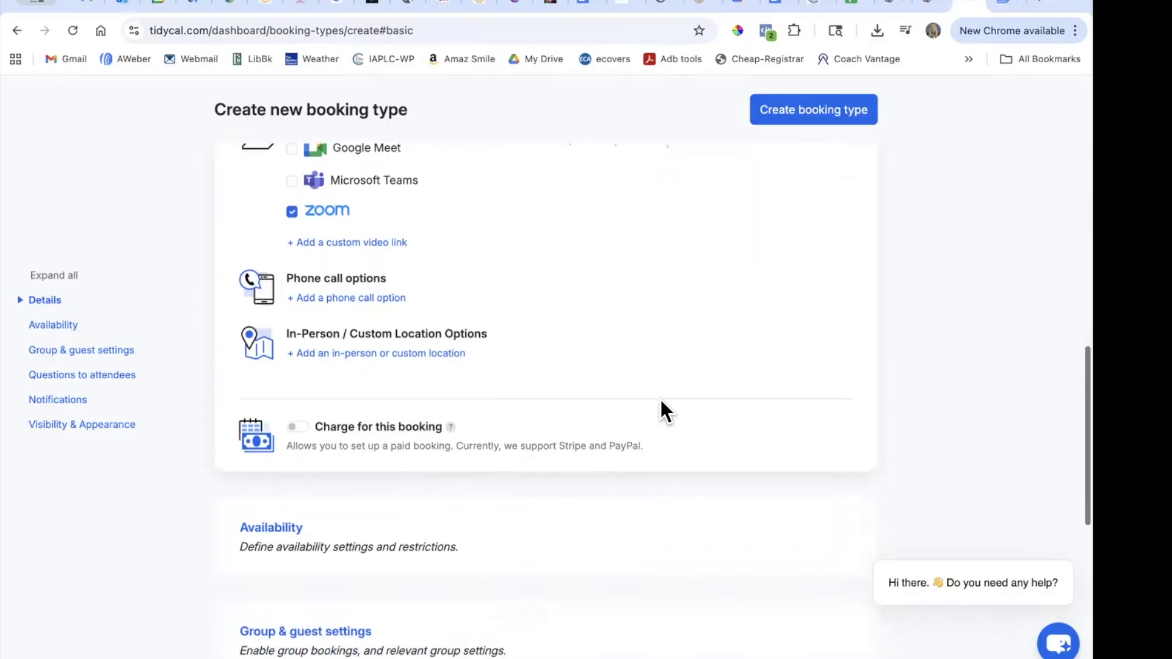
{"action": "scroll", "coordinate": [660, 400], "scroll_direction": "up", "scroll_amount": 1}
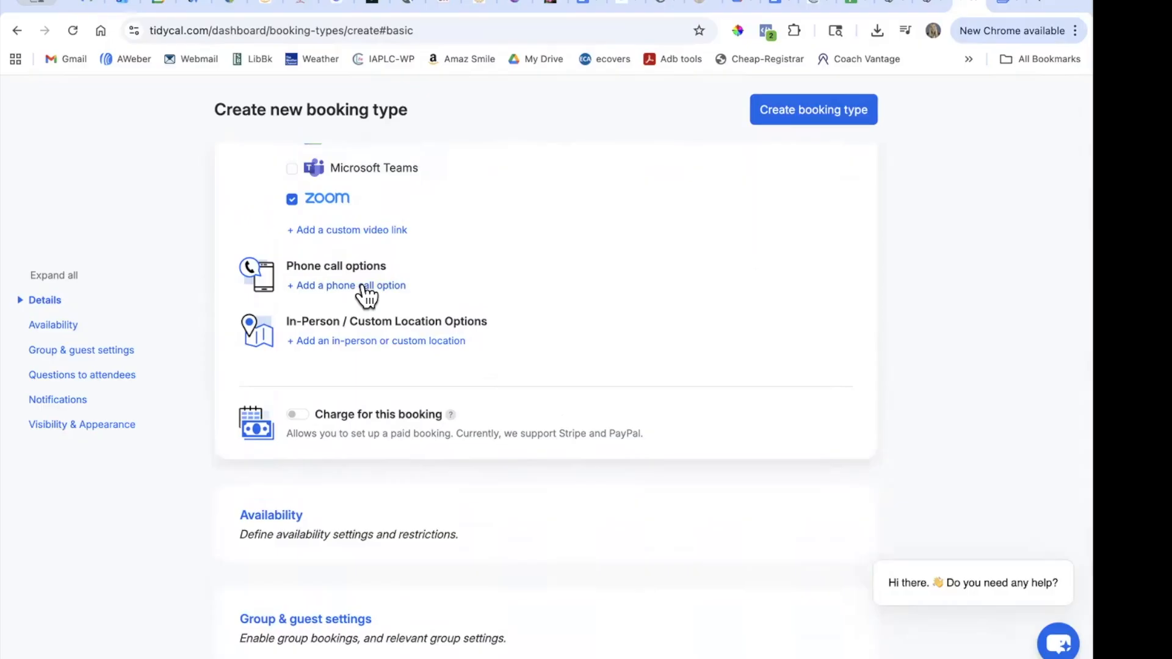
{"action": "scroll", "coordinate": [387, 223], "scroll_direction": "up", "scroll_amount": 1}
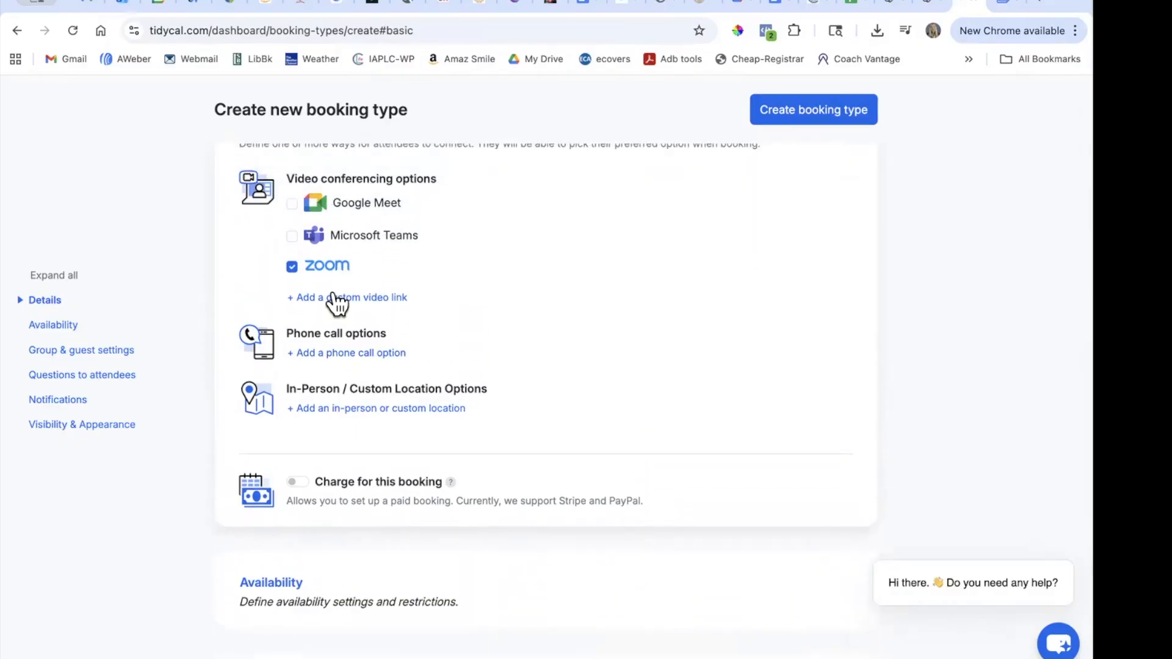
Turn on charging for this booking to view its price and payment method options, and turn charging off again
{"action": "scroll", "coordinate": [588, 372], "scroll_direction": "down", "scroll_amount": 2}
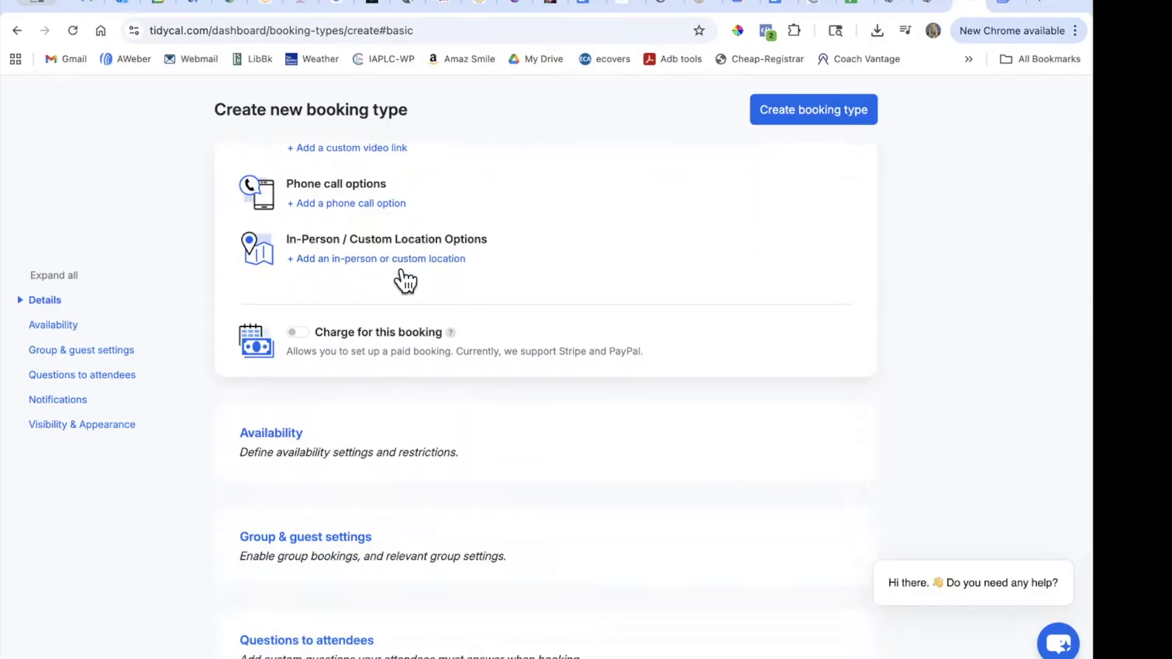
{"action": "scroll", "coordinate": [541, 441], "scroll_direction": "down", "scroll_amount": 2}
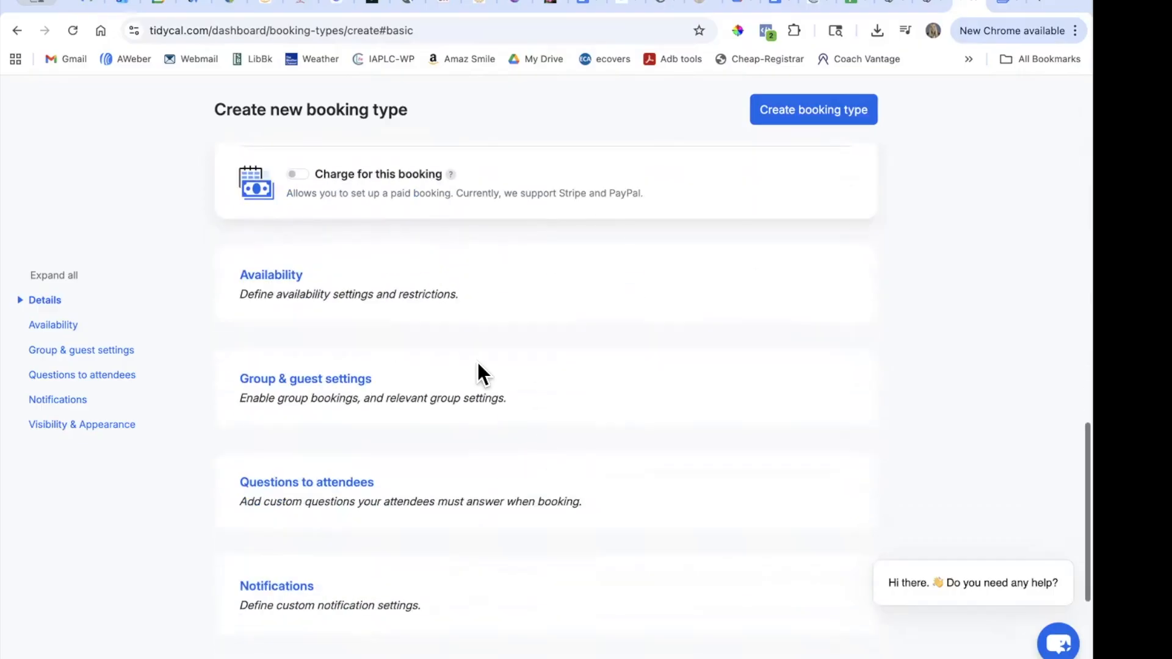
{"action": "left_click", "coordinate": [304, 175]}
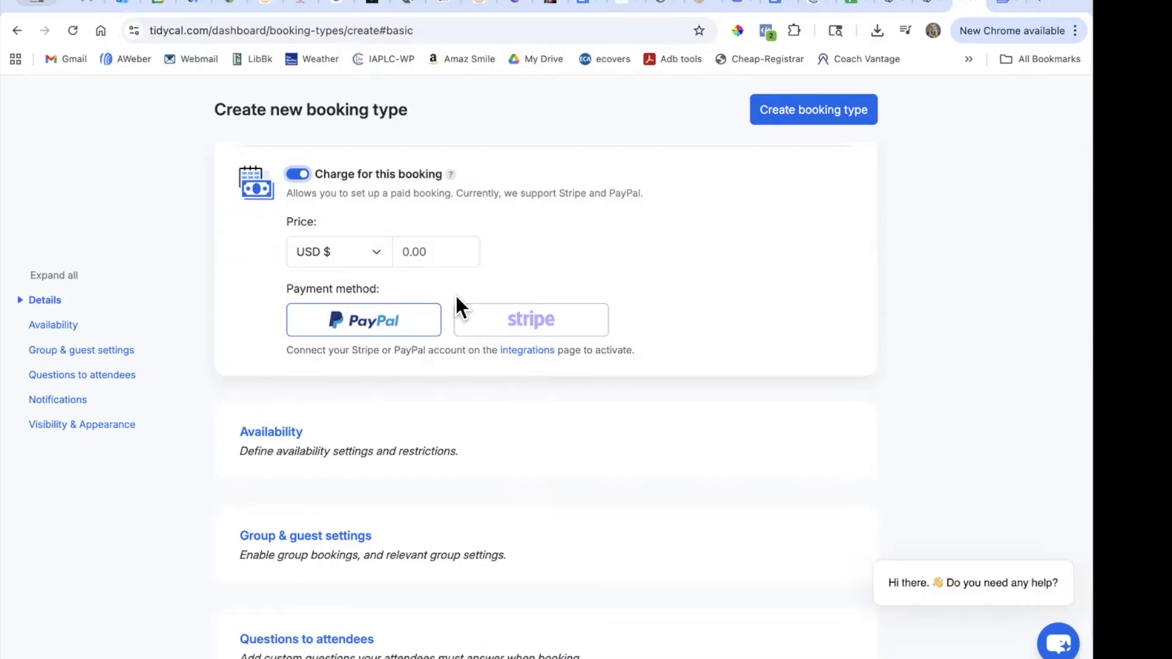
{"action": "left_click", "coordinate": [296, 175]}
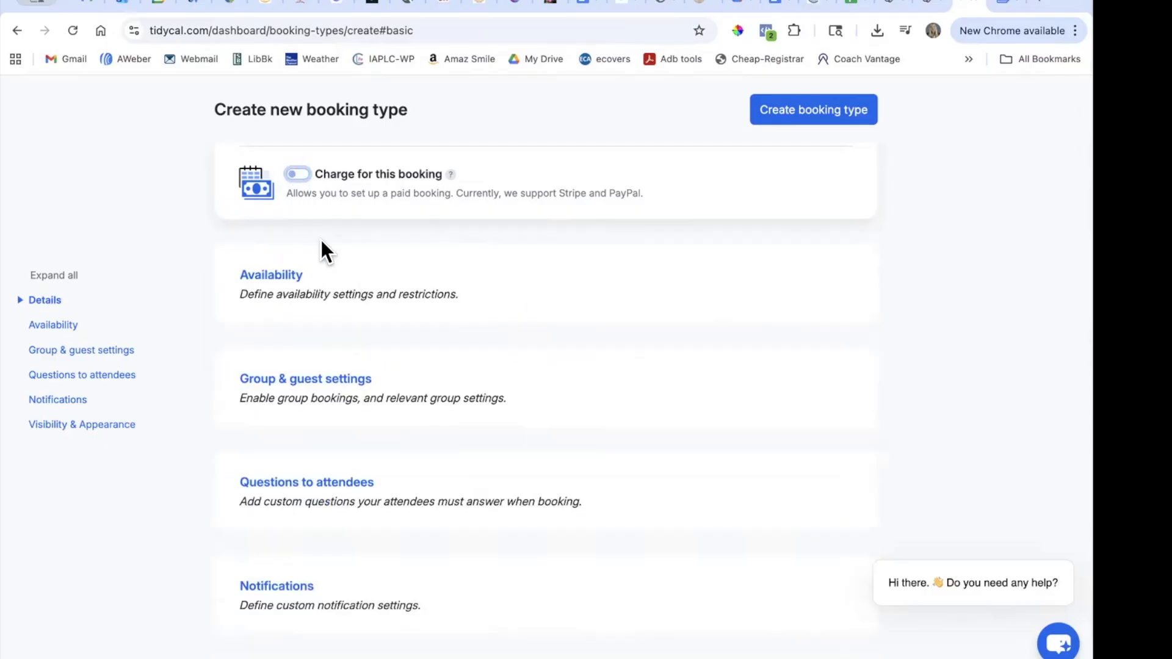
Open the Availability settings, inspect the custom weekly schedule by disabling default availability, and re-enable default availability
{"action": "left_click", "coordinate": [271, 276]}
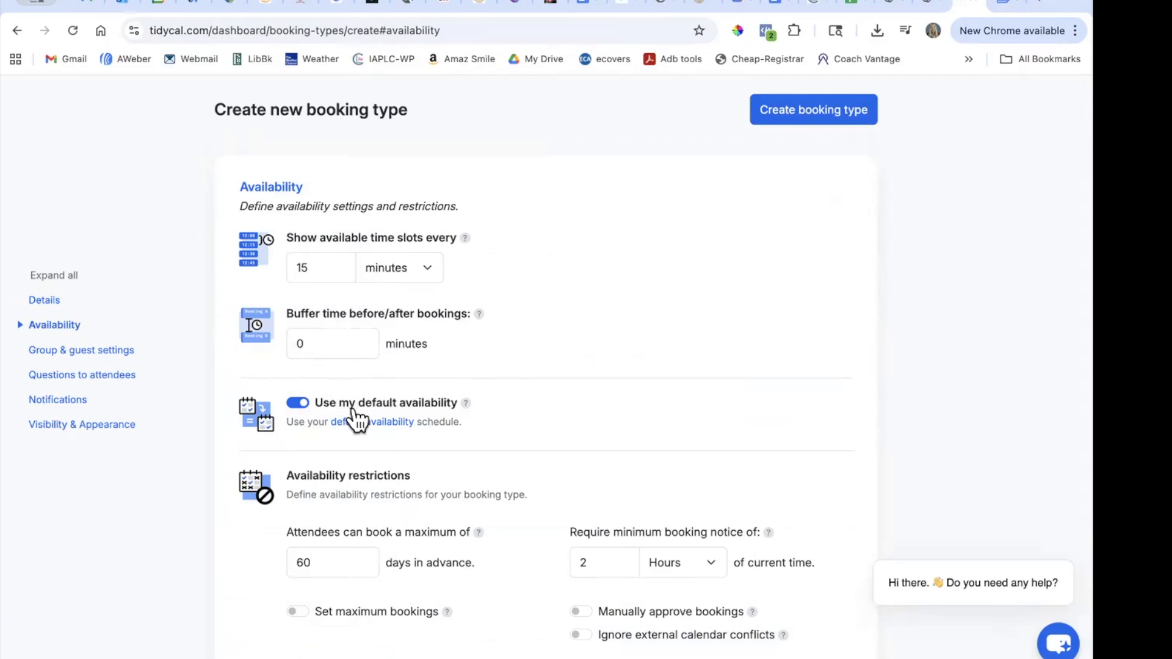
{"action": "scroll", "coordinate": [394, 435], "scroll_direction": "down", "scroll_amount": 2}
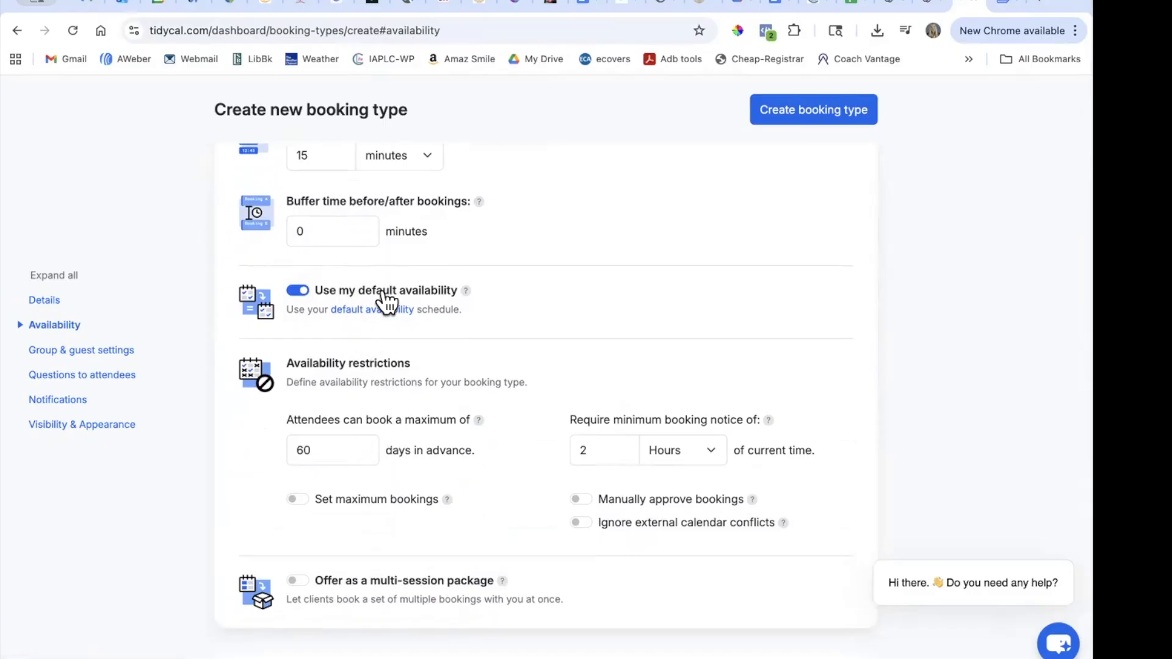
{"action": "left_click", "coordinate": [302, 289]}
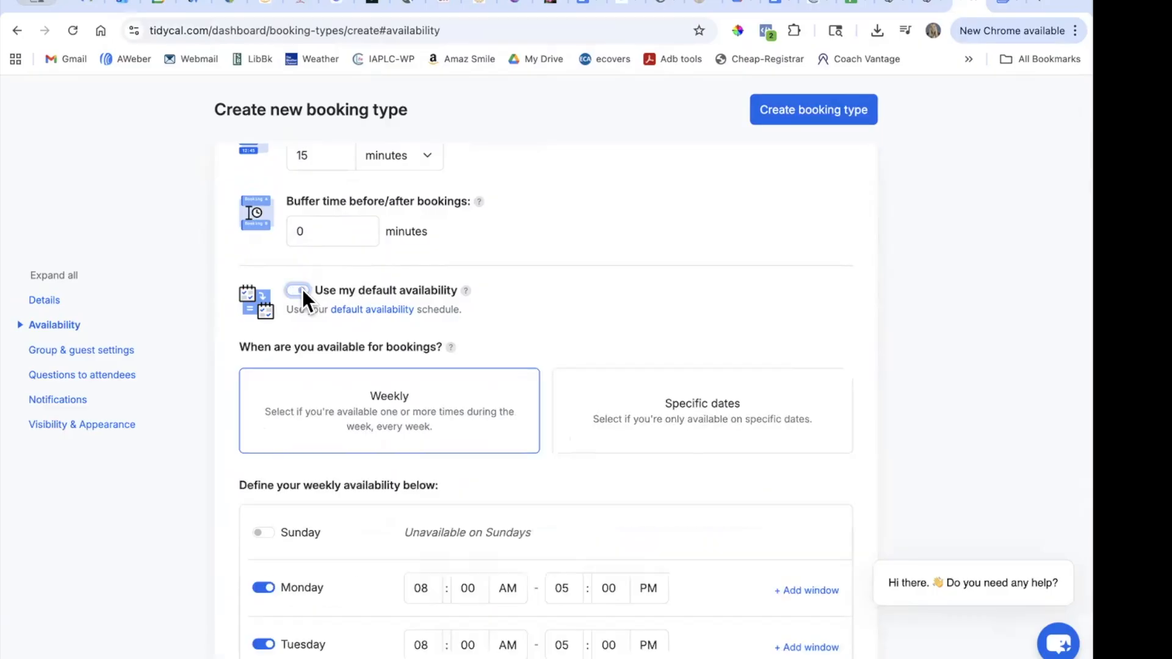
{"action": "scroll", "coordinate": [466, 499], "scroll_direction": "down", "scroll_amount": 3}
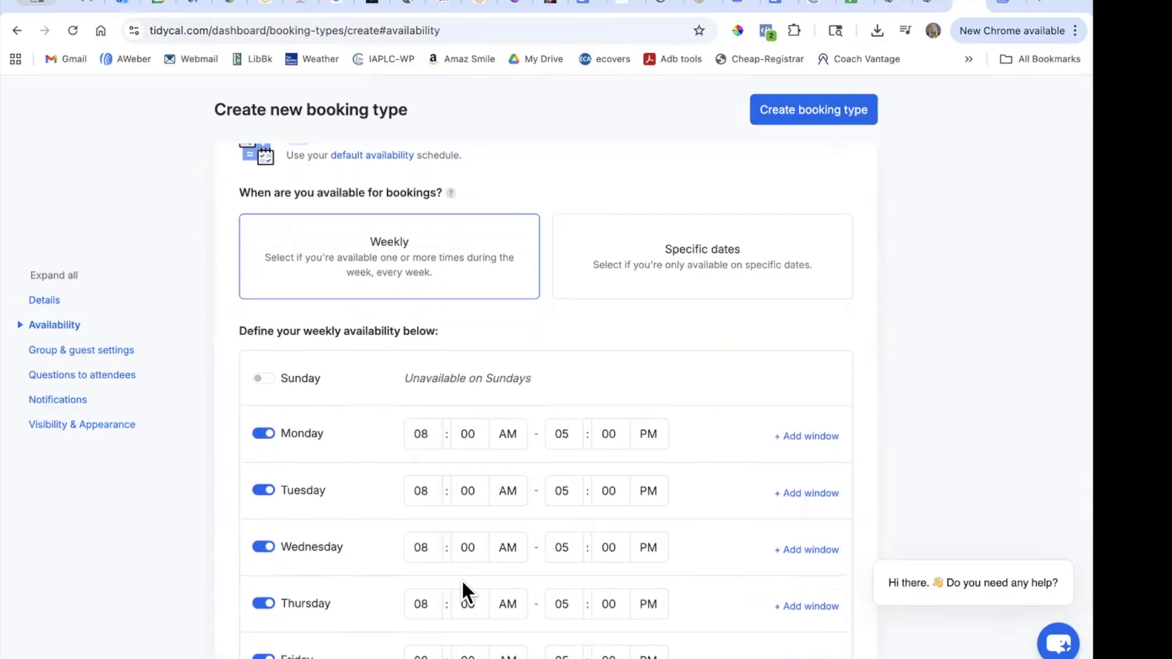
{"action": "scroll", "coordinate": [493, 452], "scroll_direction": "down", "scroll_amount": 3}
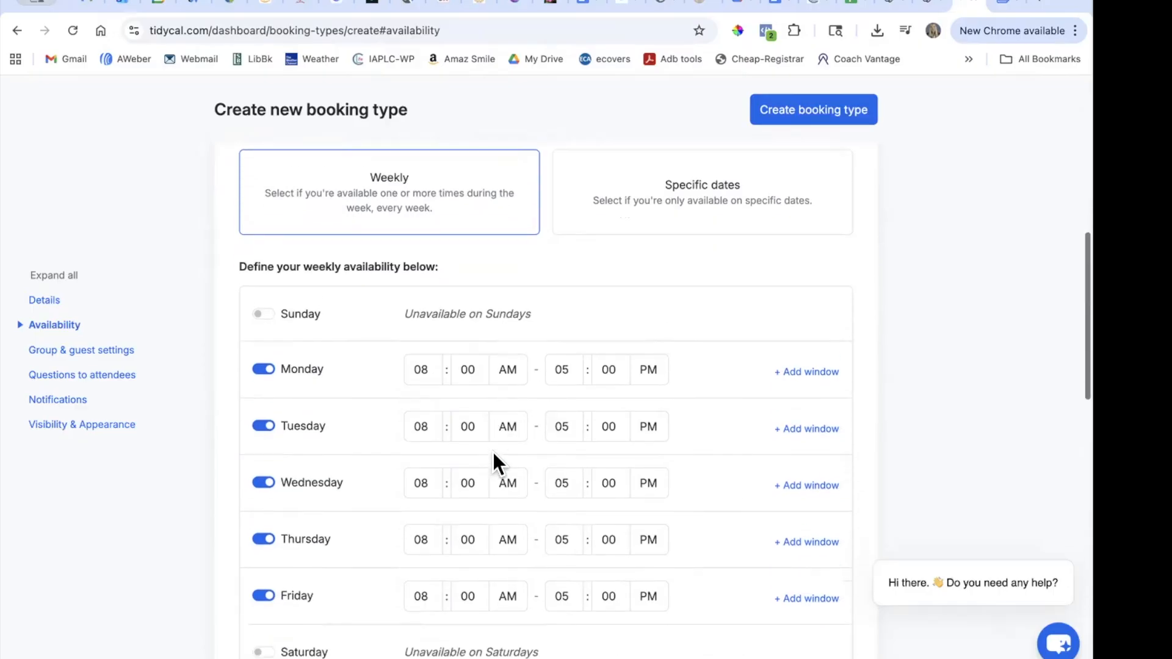
{"action": "scroll", "coordinate": [493, 452], "scroll_direction": "up", "scroll_amount": 2}
{"action": "scroll", "coordinate": [492, 451], "scroll_direction": "up", "scroll_amount": 1}
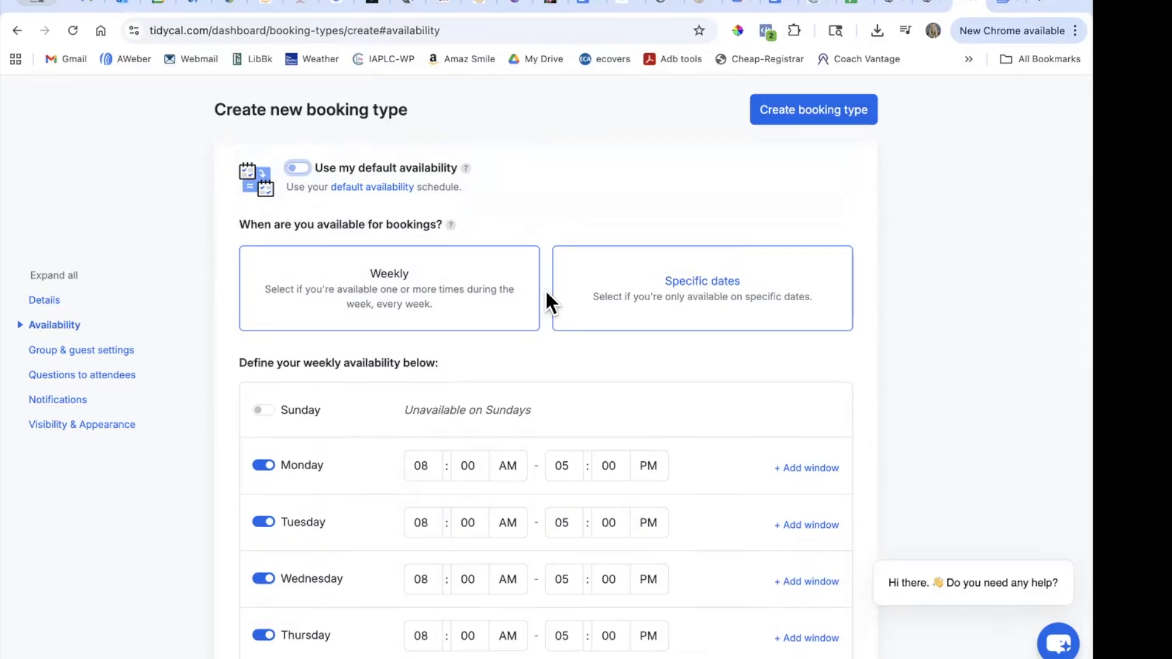
{"action": "left_click", "coordinate": [299, 169]}
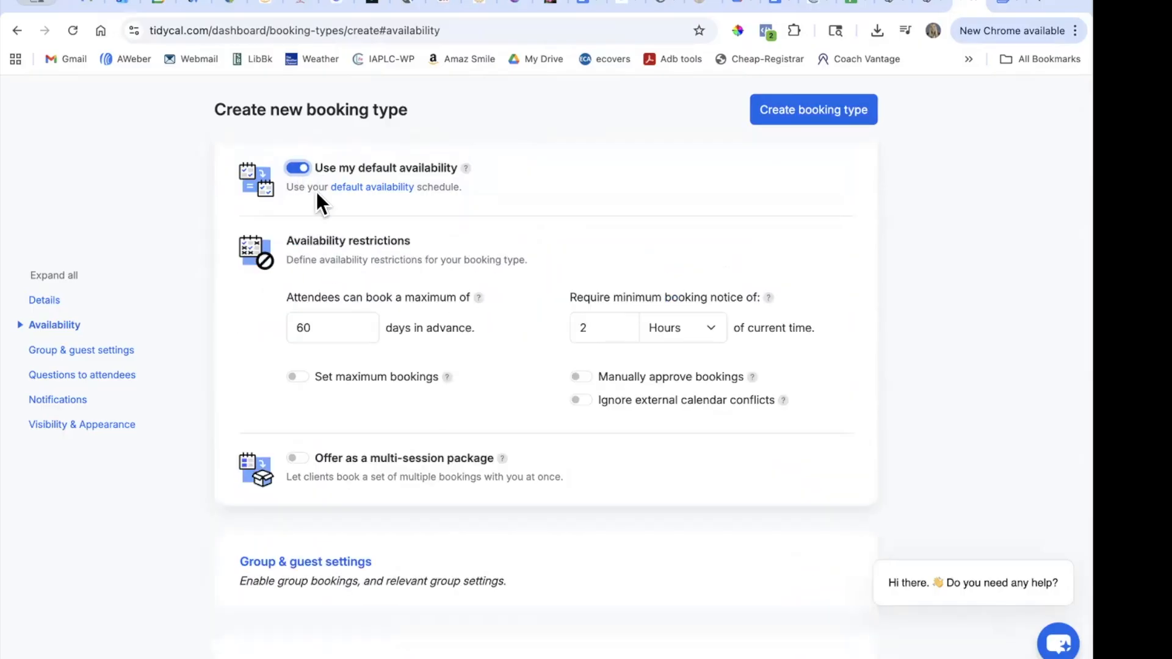
Open the default availability schedule and examine its weekly hours for each day
{"action": "left_click", "coordinate": [387, 188]}
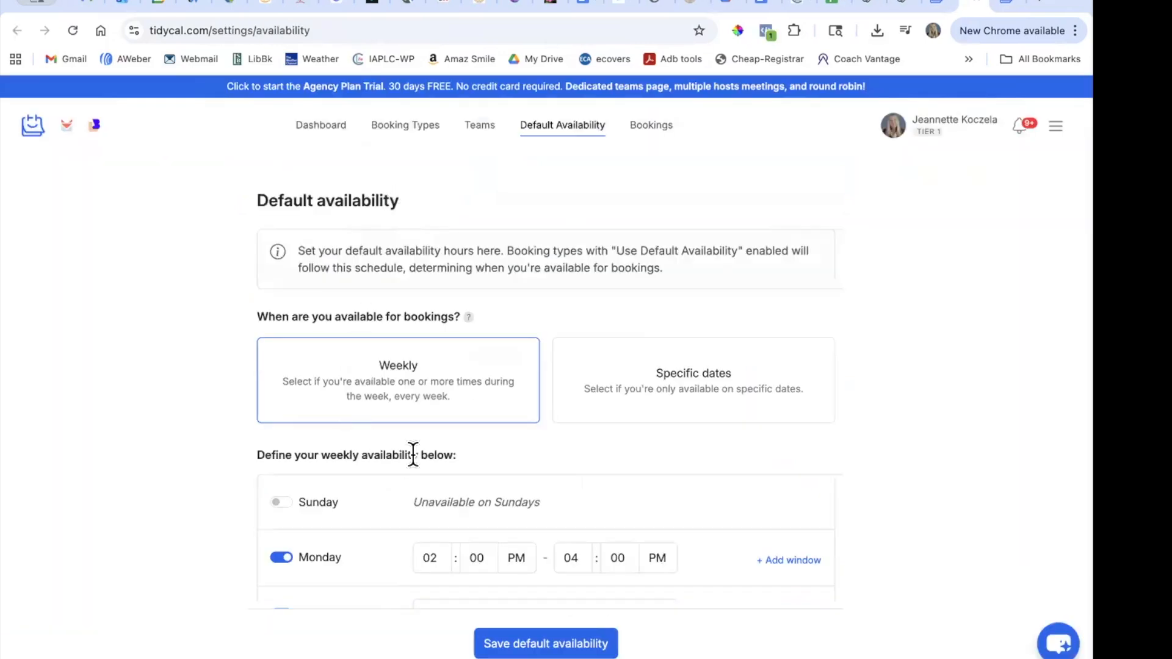
{"action": "scroll", "coordinate": [412, 453], "scroll_direction": "down", "scroll_amount": 5}
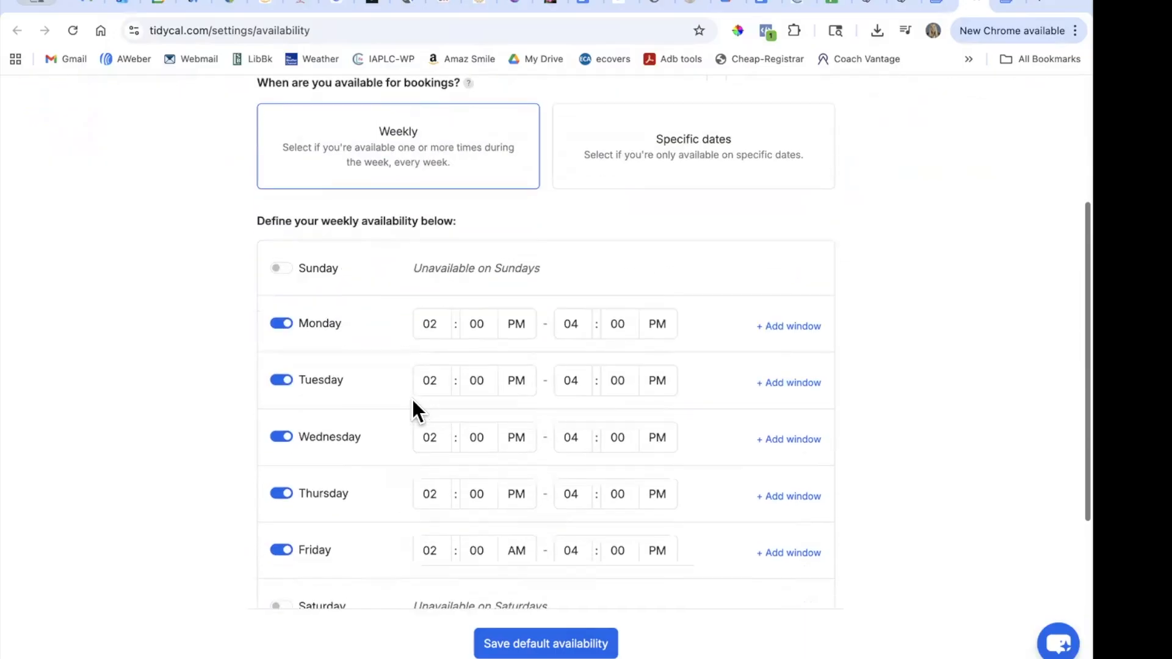
{"action": "scroll", "coordinate": [412, 406], "scroll_direction": "down", "scroll_amount": 1}
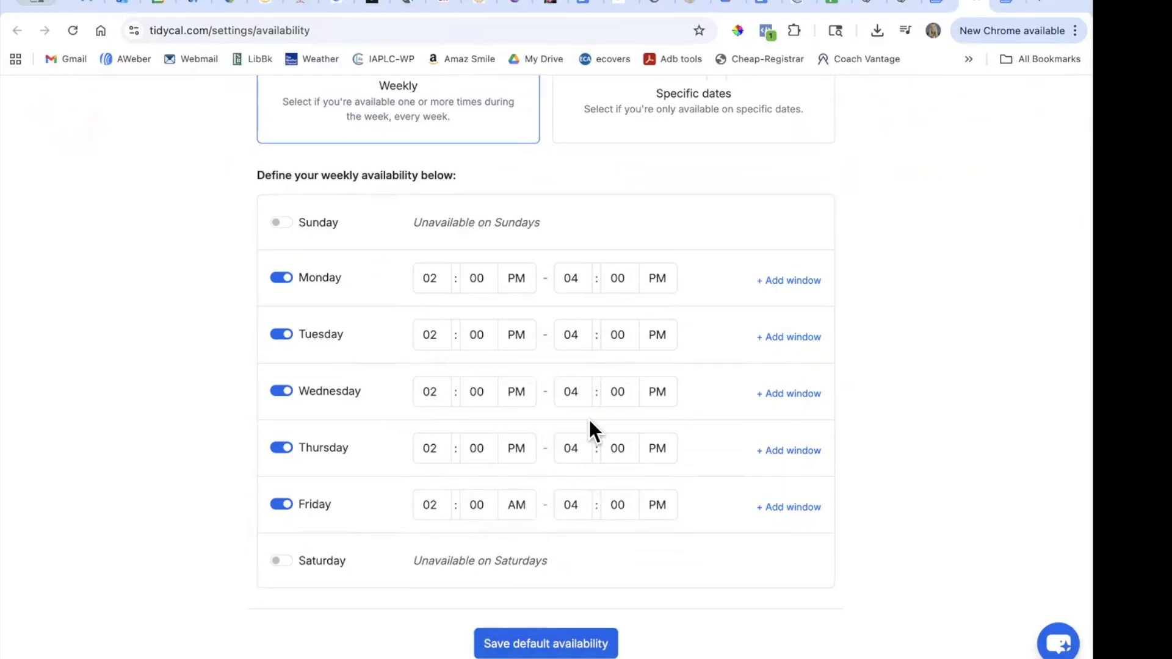
Return to the new booking type form and set the required minimum booking notice to 12 hours
{"action": "left_click", "coordinate": [940, 5]}
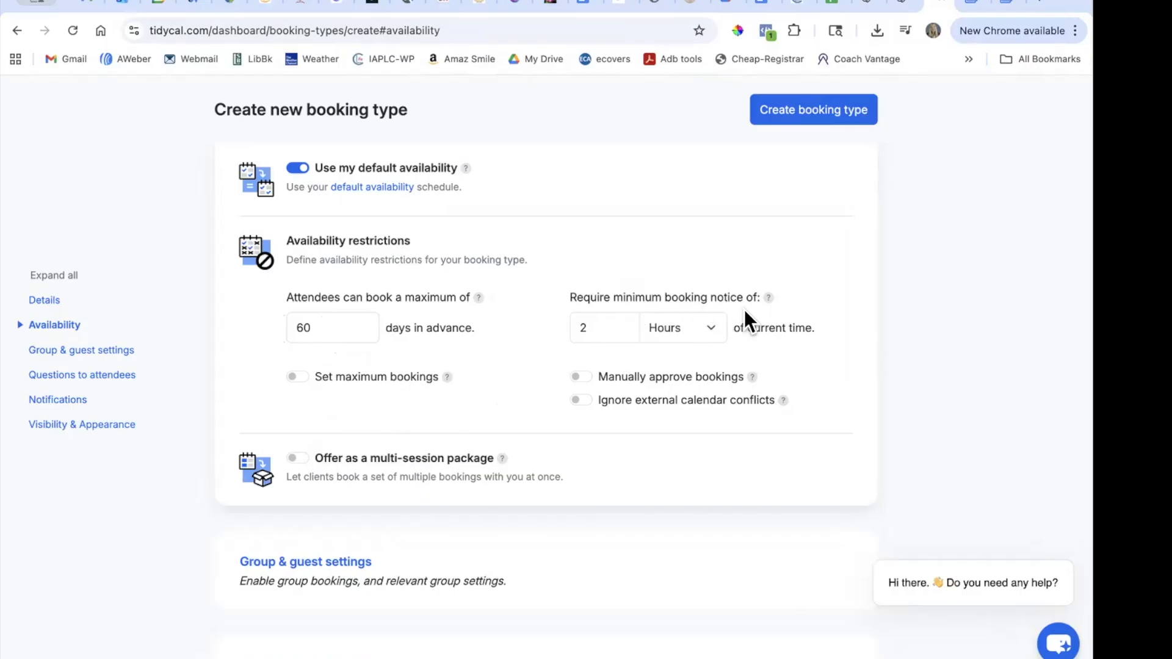
{"action": "left_click", "coordinate": [581, 328]}
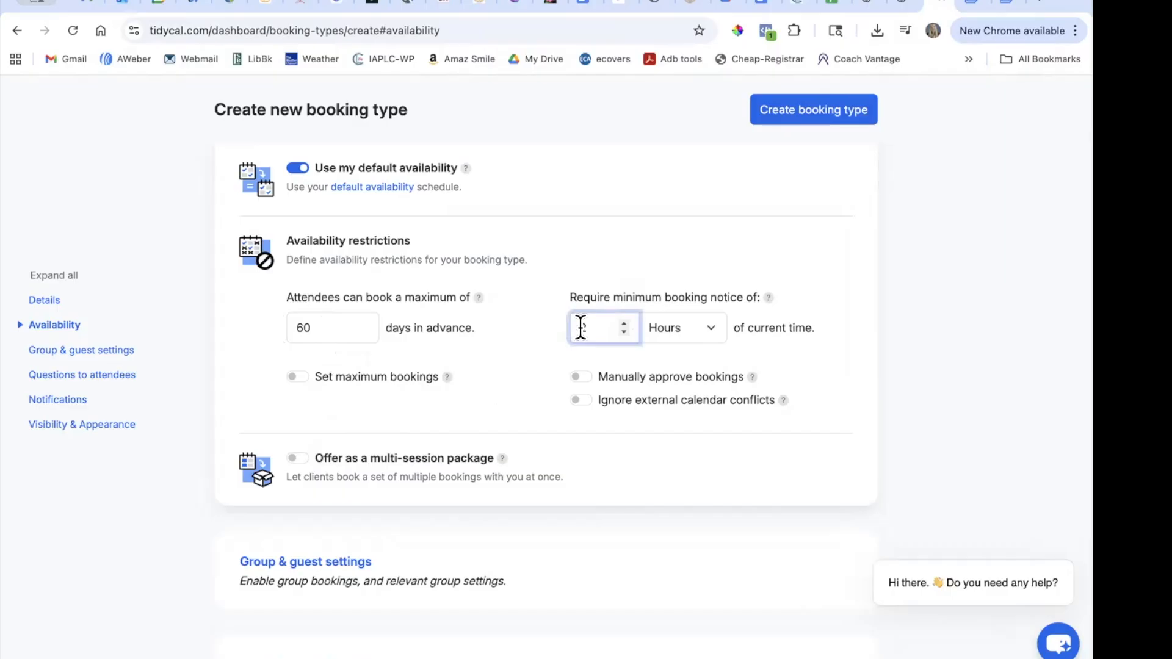
{"action": "type", "text": "1"}
Open the Questions to attendees settings and review the wording and answer type of the phone number question
{"action": "scroll", "coordinate": [503, 416], "scroll_direction": "down", "scroll_amount": 1}
{"action": "scroll", "coordinate": [503, 409], "scroll_direction": "down", "scroll_amount": 4}
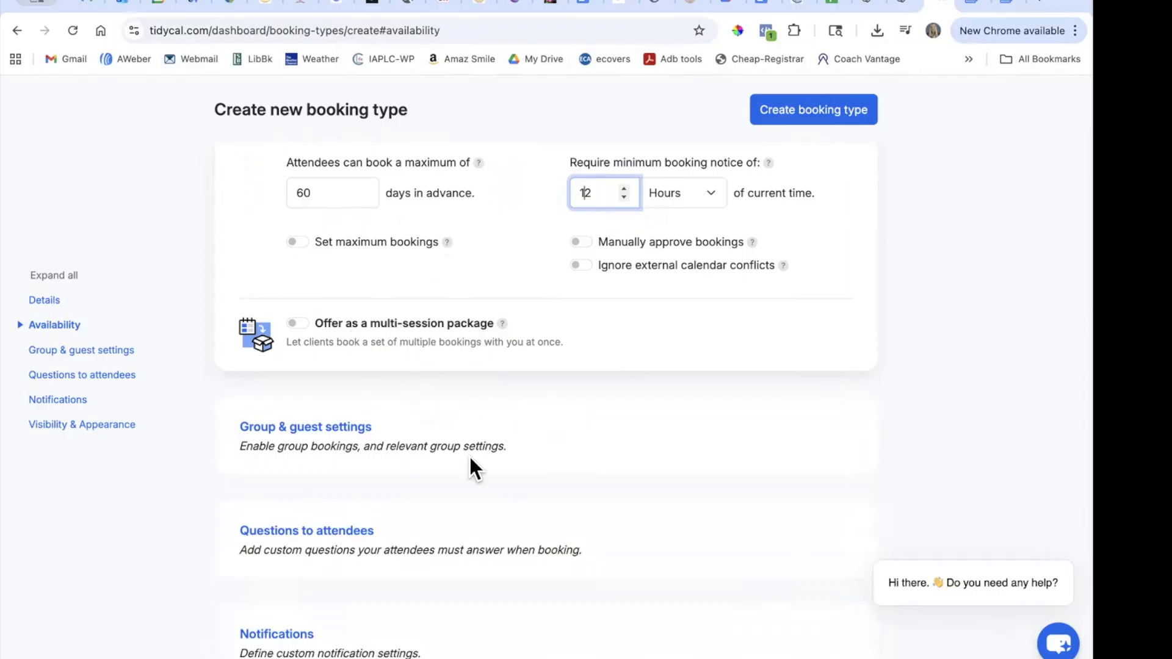
{"action": "scroll", "coordinate": [470, 457], "scroll_direction": "down", "scroll_amount": 5}
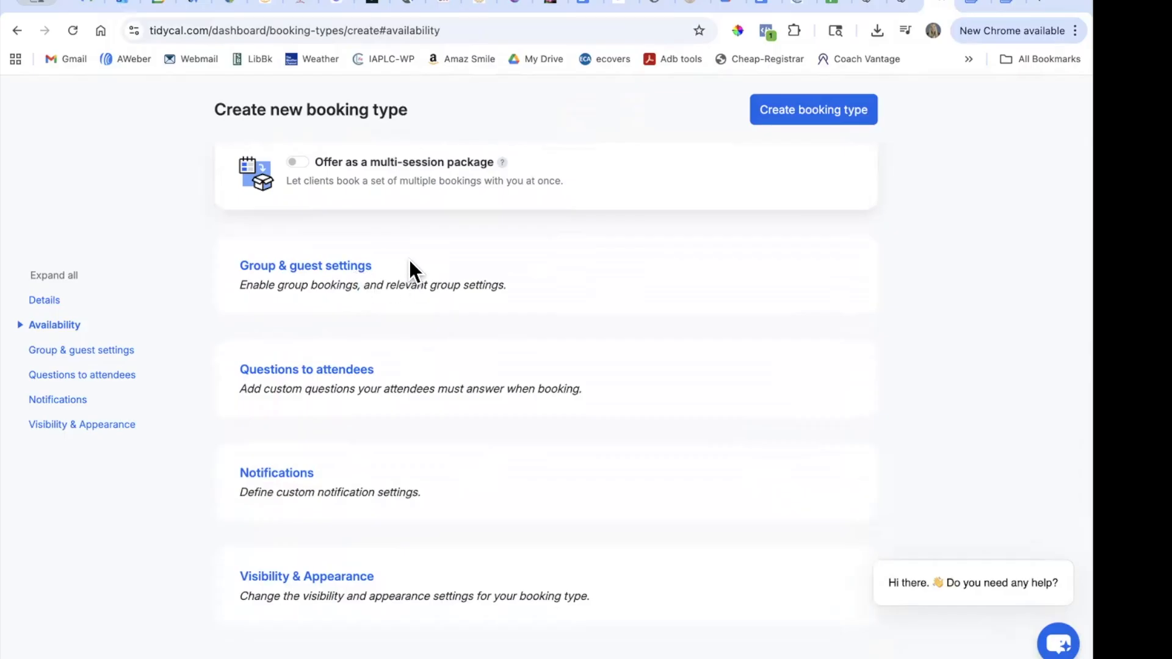
{"action": "left_click", "coordinate": [356, 374]}
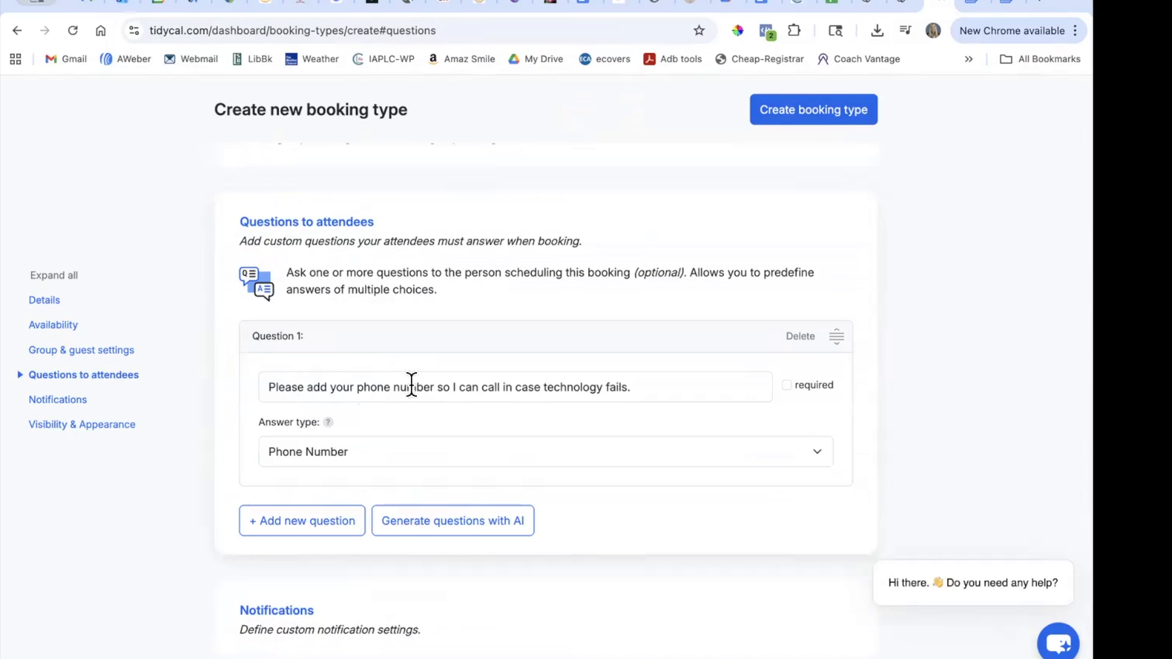
{"action": "left_click", "coordinate": [633, 387]}
{"action": "type", "text": "."}
{"action": "scroll", "coordinate": [345, 235], "scroll_direction": "down", "scroll_amount": 1}
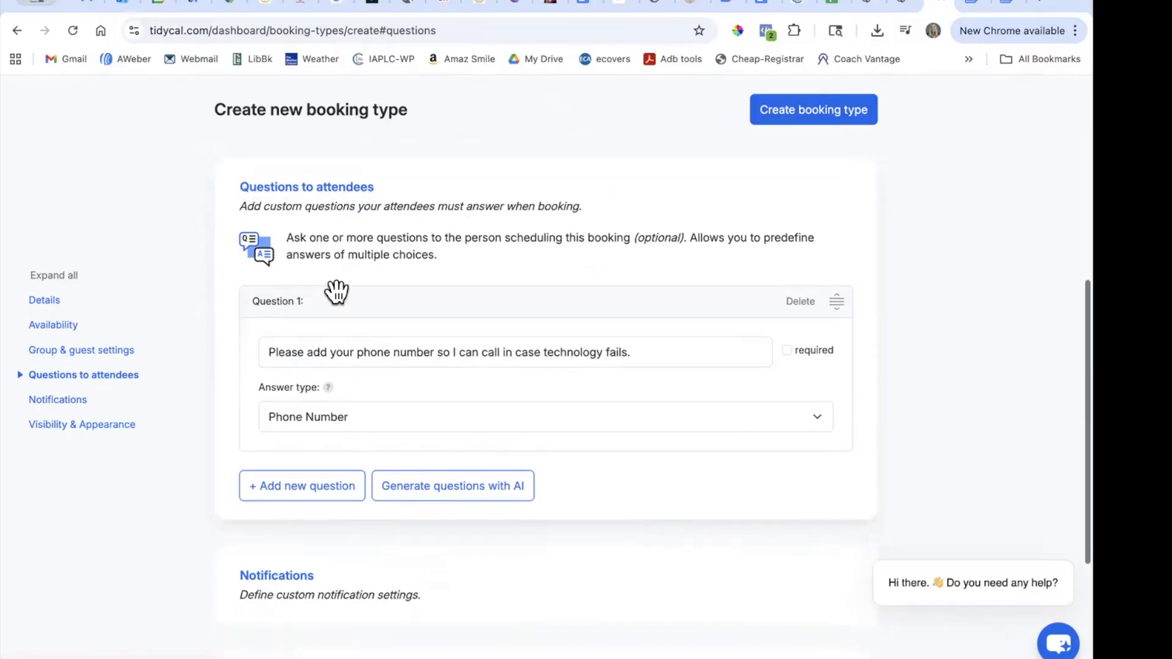
Open the Notifications settings and inspect the option that redirects attendees to a custom page after booking
{"action": "left_click", "coordinate": [303, 575]}
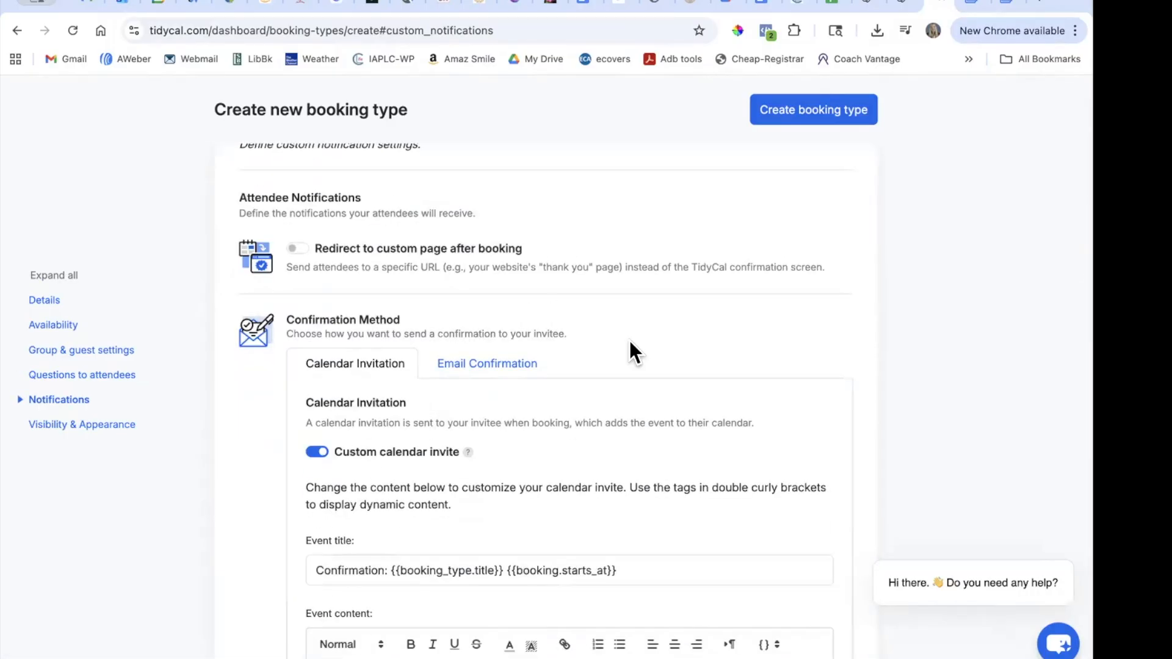
{"action": "scroll", "coordinate": [629, 352], "scroll_direction": "down", "scroll_amount": 1}
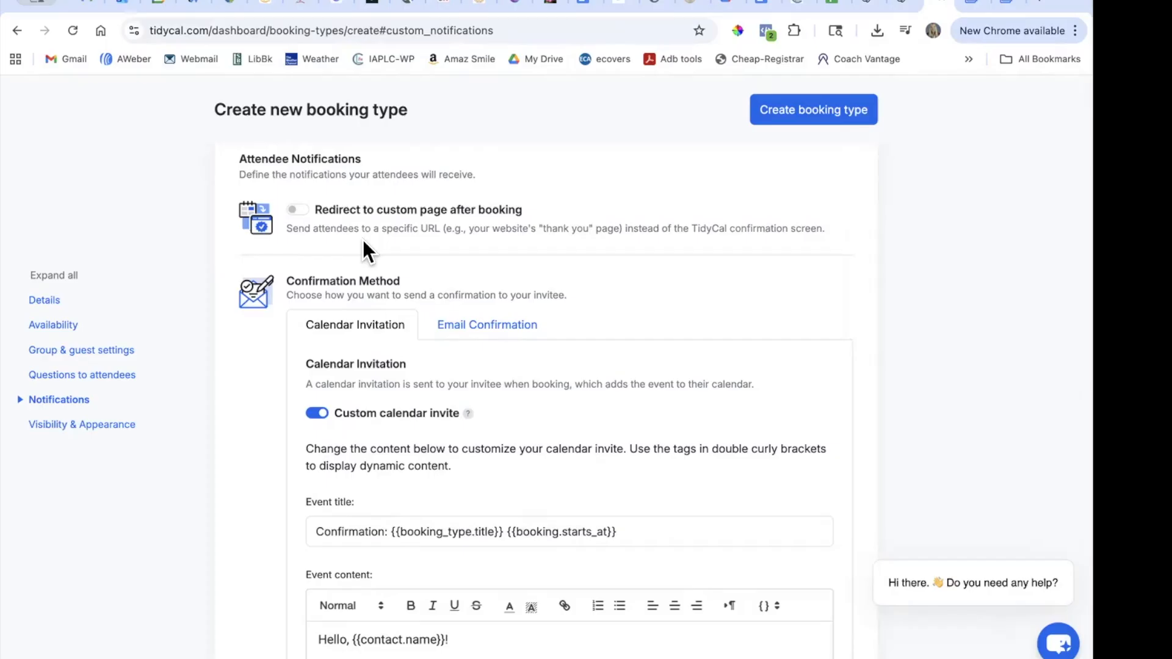
{"action": "left_click", "coordinate": [298, 209]}
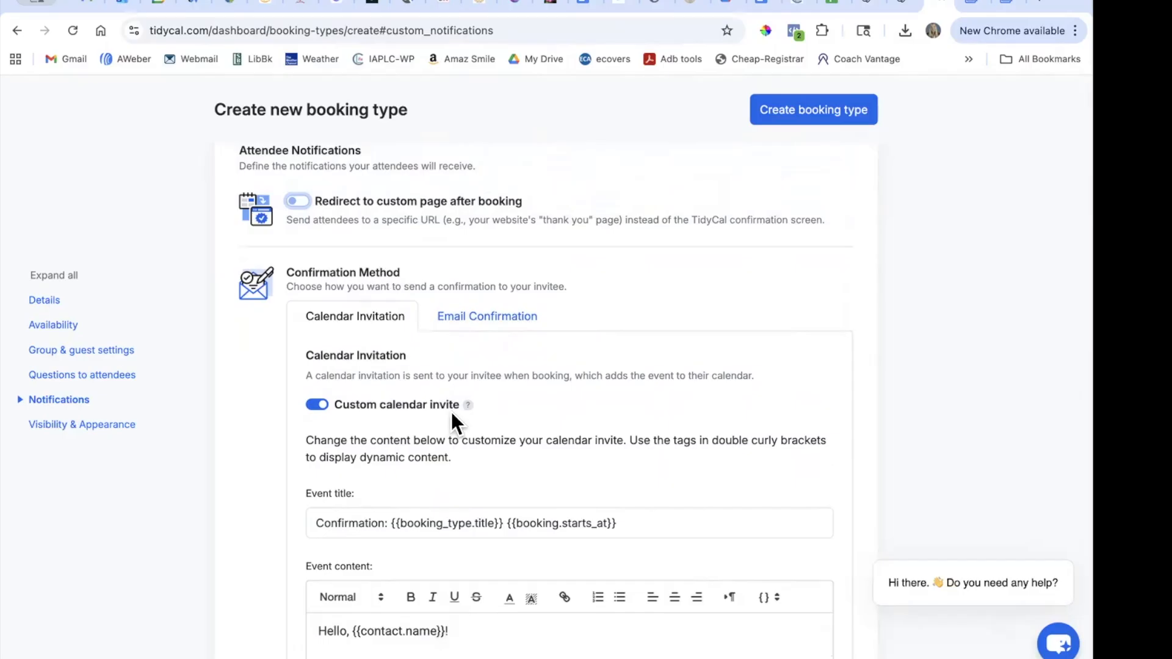
Examine the custom calendar invite's event title and event content, including the booking details, reschedule link and sign-off
{"action": "scroll", "coordinate": [372, 361], "scroll_direction": "down", "scroll_amount": 2}
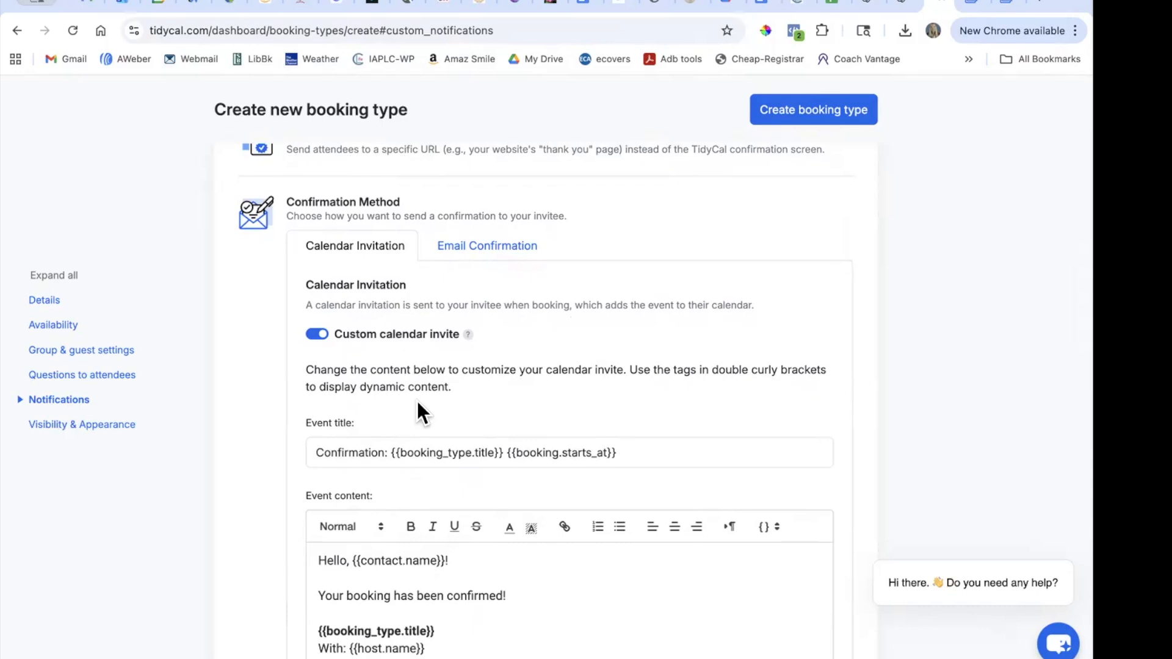
{"action": "scroll", "coordinate": [417, 401], "scroll_direction": "down", "scroll_amount": 5}
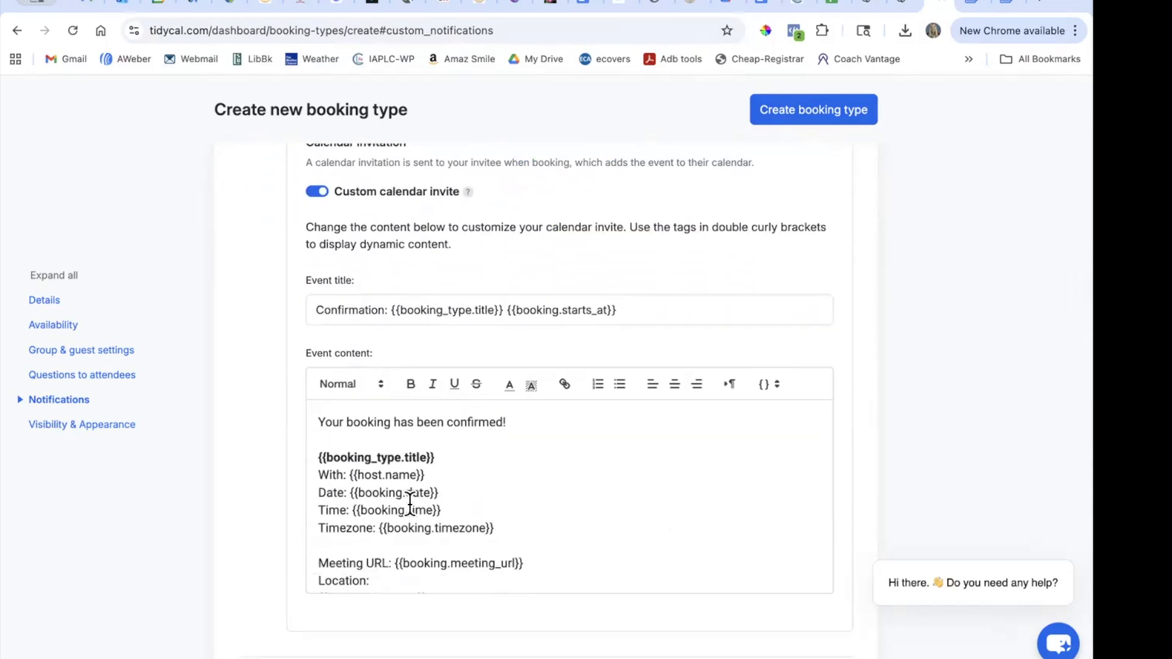
{"action": "scroll", "coordinate": [410, 501], "scroll_direction": "down", "scroll_amount": 2}
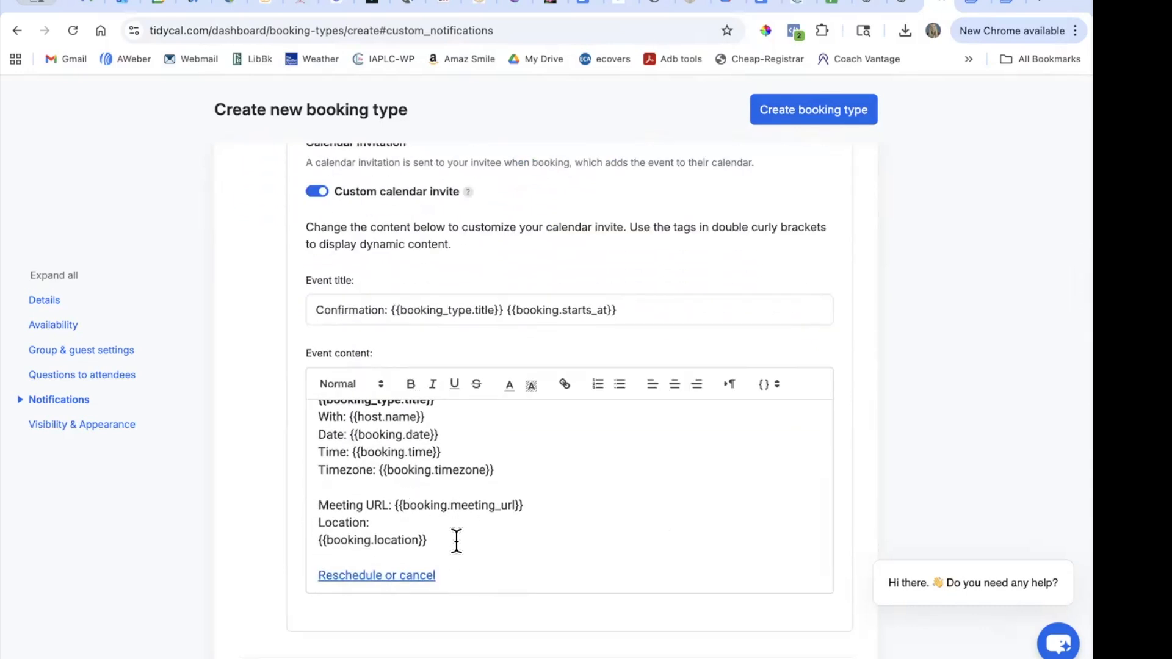
{"action": "scroll", "coordinate": [456, 540], "scroll_direction": "up", "scroll_amount": 1}
{"action": "scroll", "coordinate": [458, 542], "scroll_direction": "down", "scroll_amount": 3}
{"action": "scroll", "coordinate": [459, 541], "scroll_direction": "up", "scroll_amount": 3}
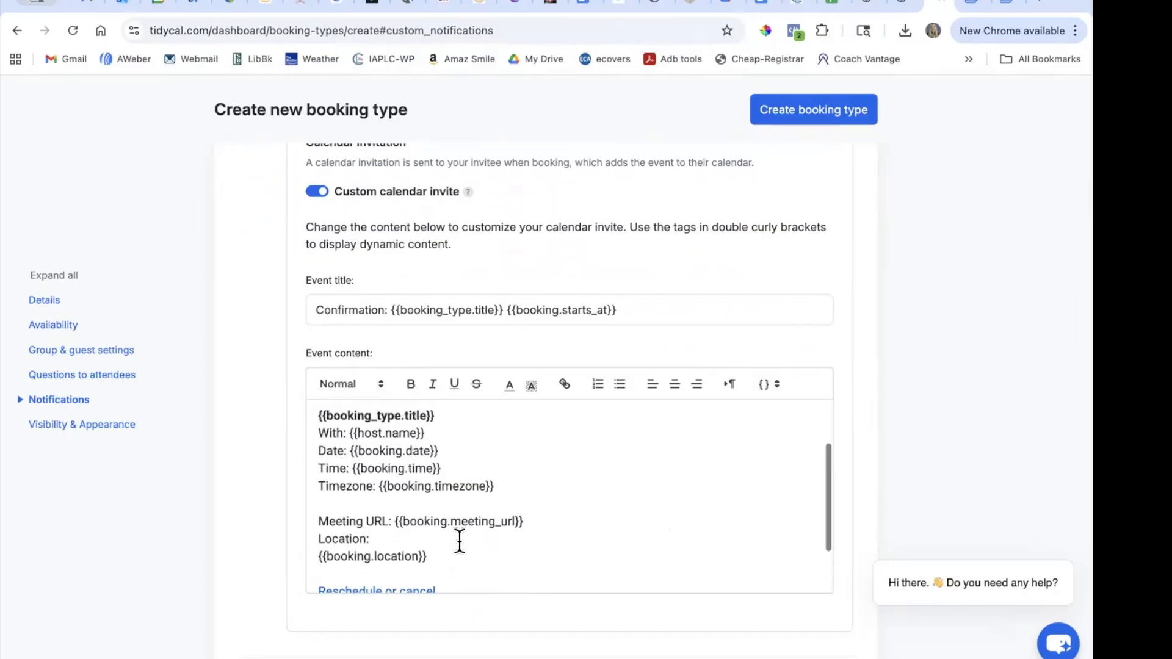
{"action": "scroll", "coordinate": [459, 541], "scroll_direction": "up", "scroll_amount": 2}
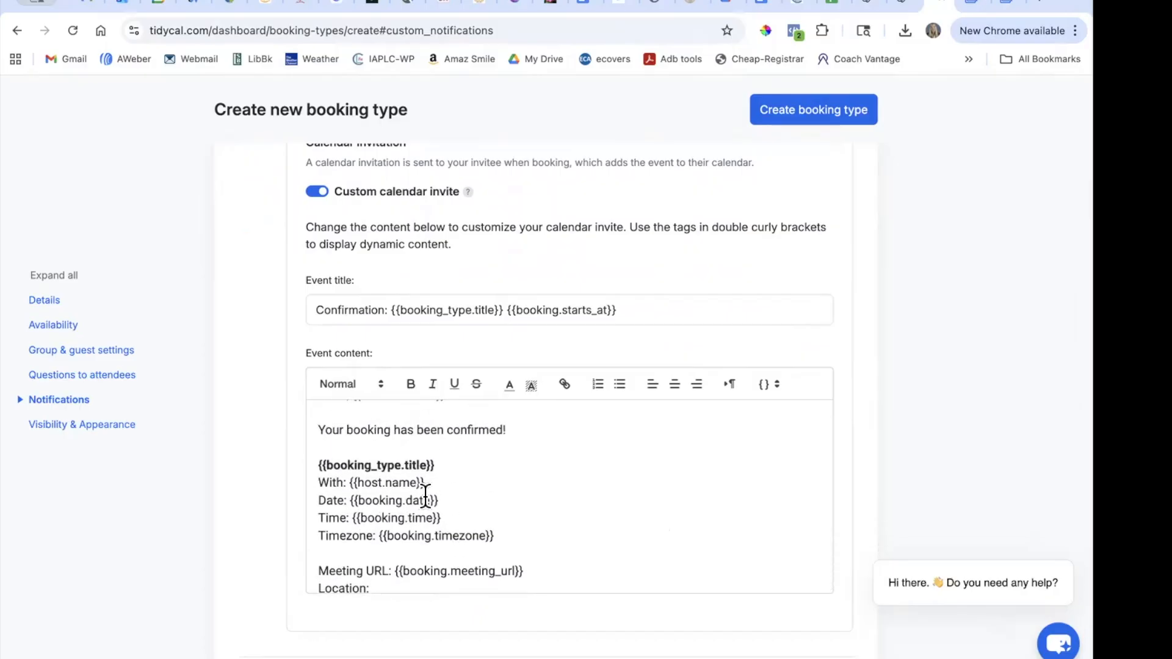
{"action": "scroll", "coordinate": [421, 540], "scroll_direction": "down", "scroll_amount": 6}
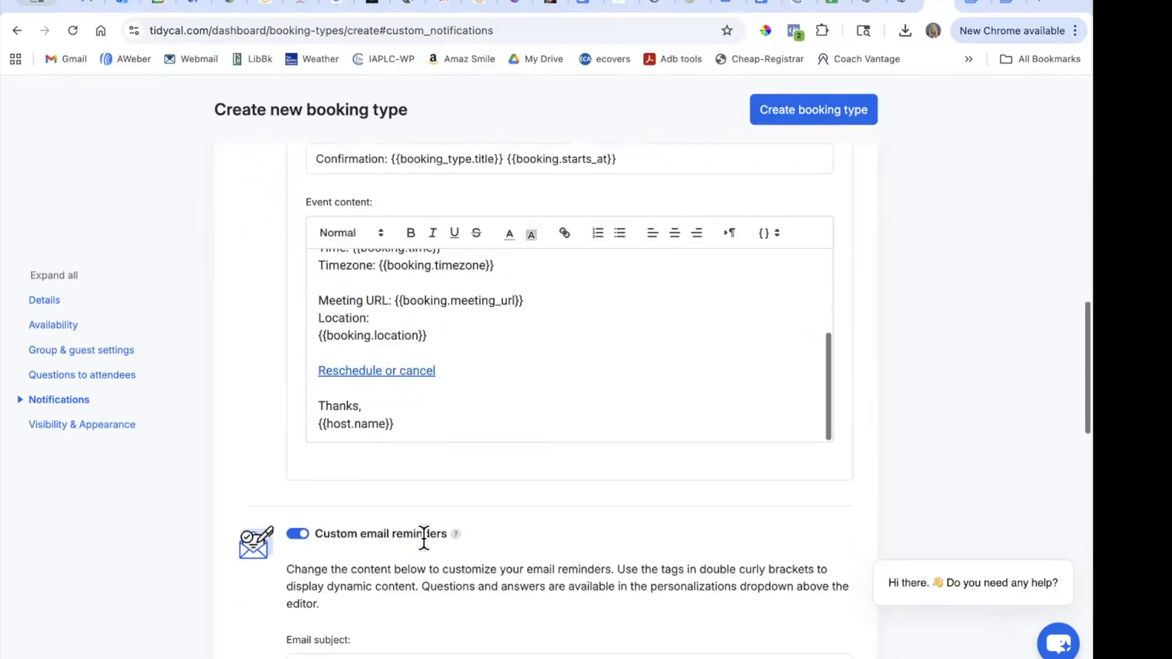
Review the custom email reminder's content and send times, plus the reply-to address, SMS reminder and host notification options
{"action": "scroll", "coordinate": [424, 540], "scroll_direction": "down", "scroll_amount": 4}
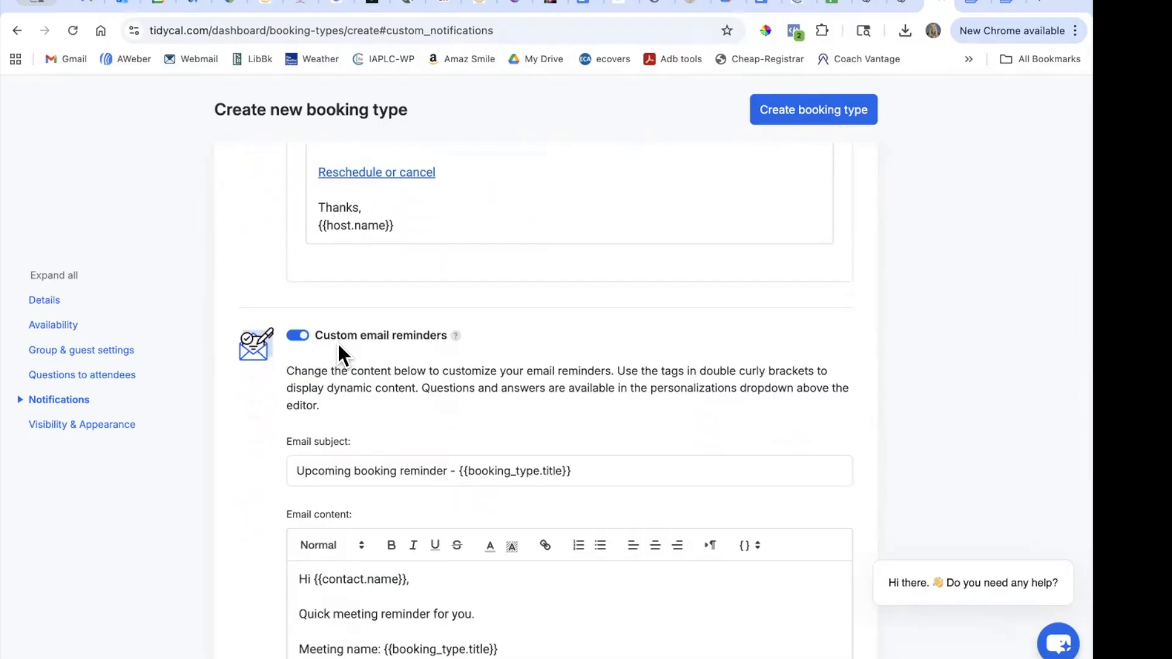
{"action": "scroll", "coordinate": [385, 430], "scroll_direction": "down", "scroll_amount": 4}
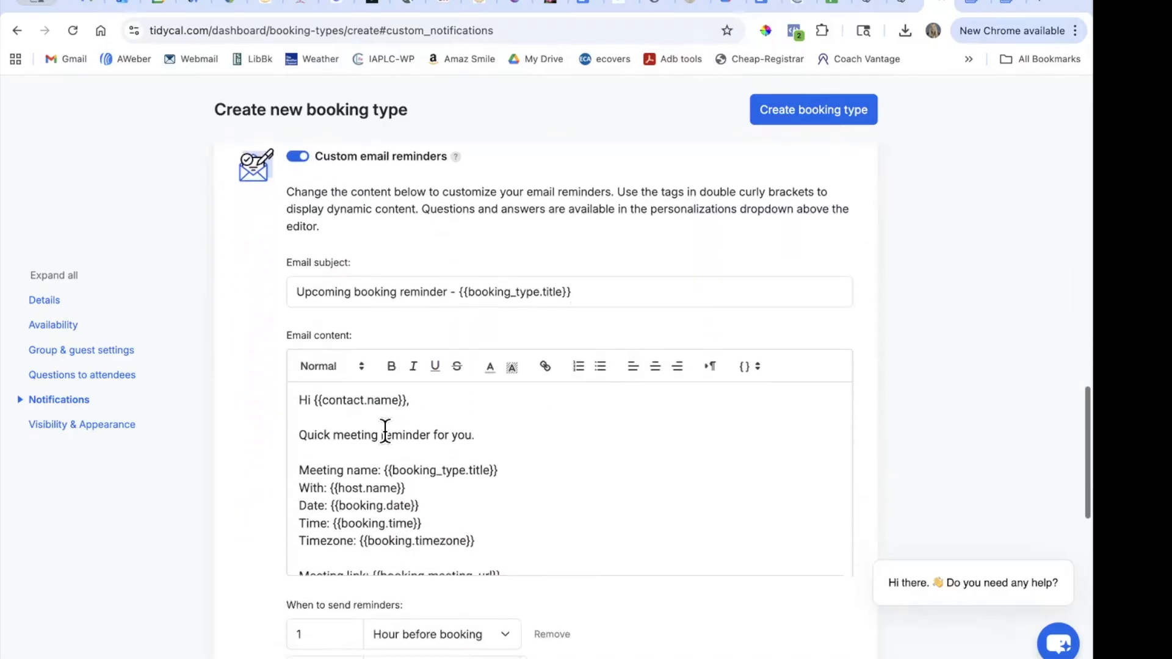
{"action": "scroll", "coordinate": [385, 432], "scroll_direction": "up", "scroll_amount": 1}
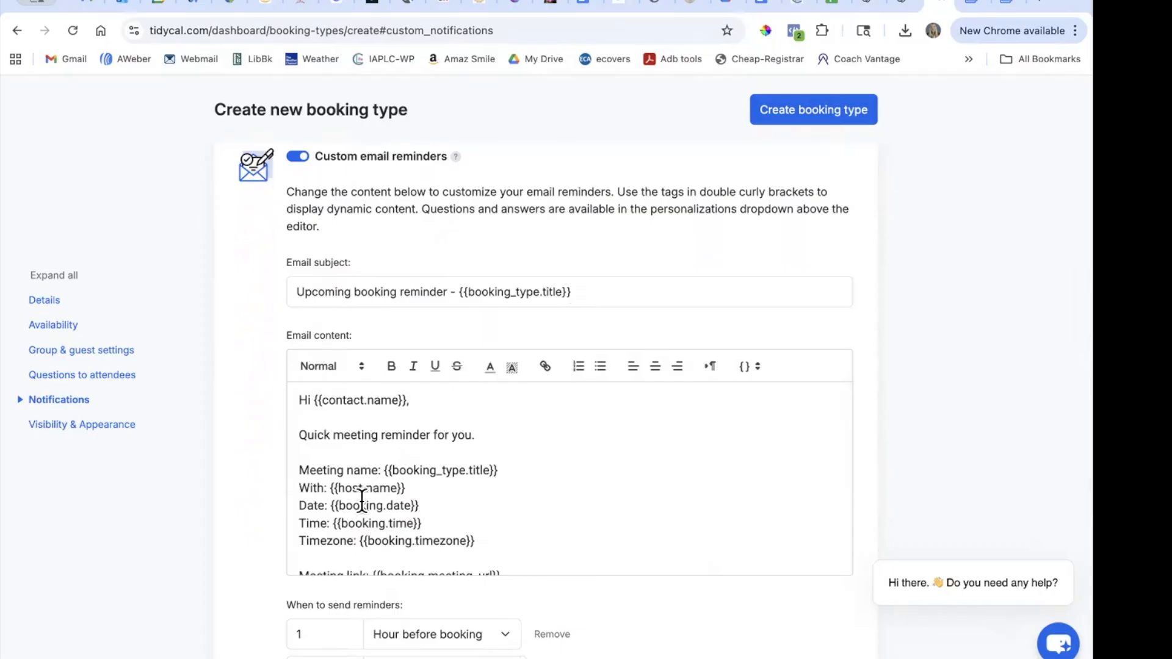
{"action": "scroll", "coordinate": [257, 527], "scroll_direction": "down", "scroll_amount": 5}
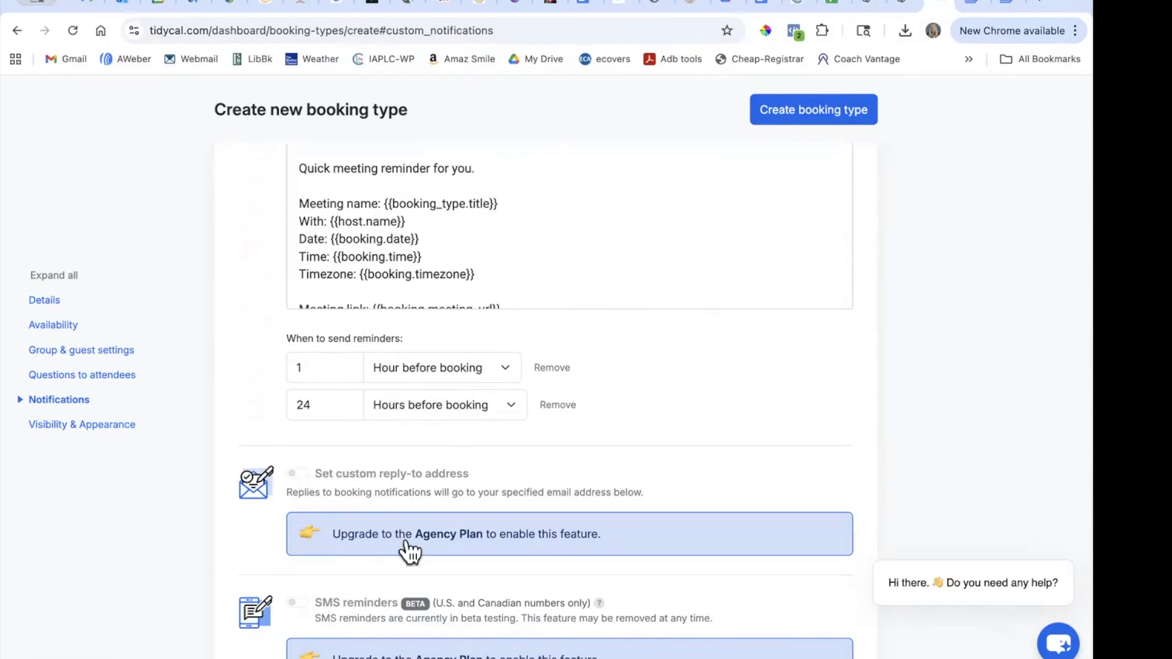
{"action": "scroll", "coordinate": [406, 543], "scroll_direction": "down", "scroll_amount": 4}
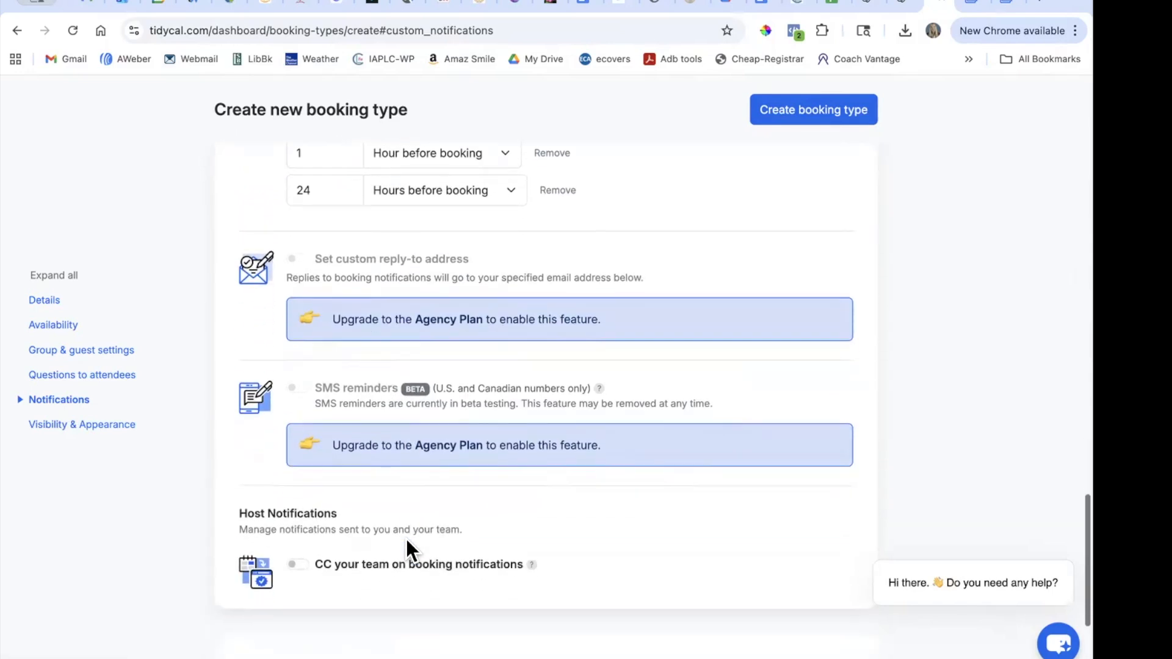
{"action": "scroll", "coordinate": [420, 504], "scroll_direction": "down", "scroll_amount": 3}
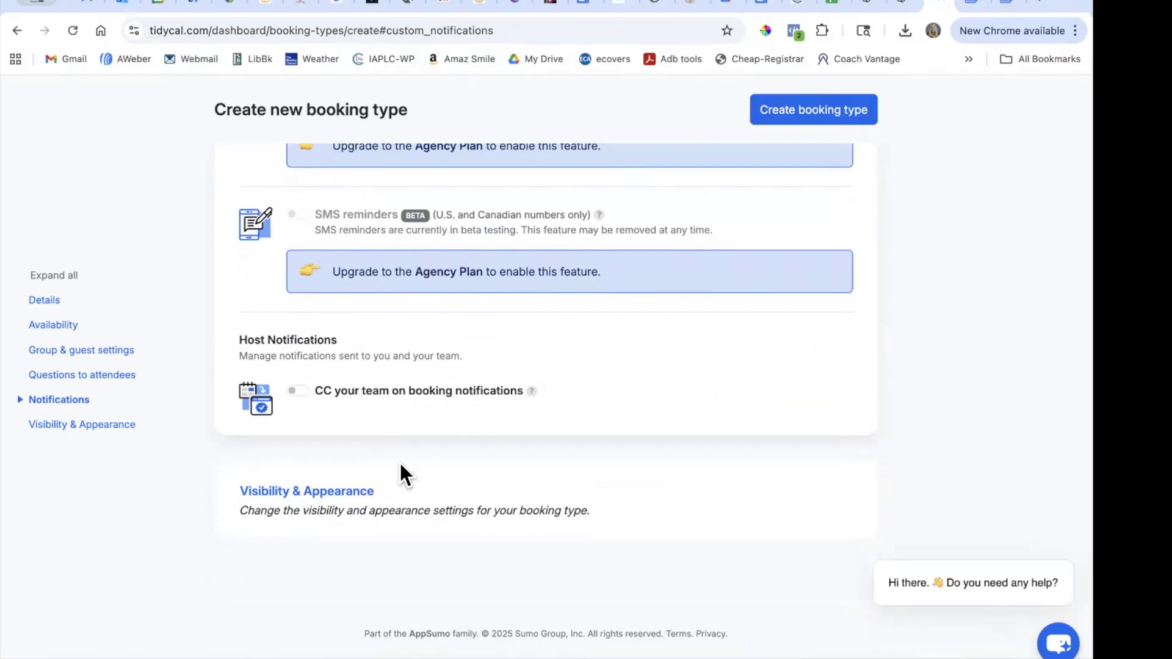
{"action": "scroll", "coordinate": [400, 462], "scroll_direction": "down", "scroll_amount": 1}
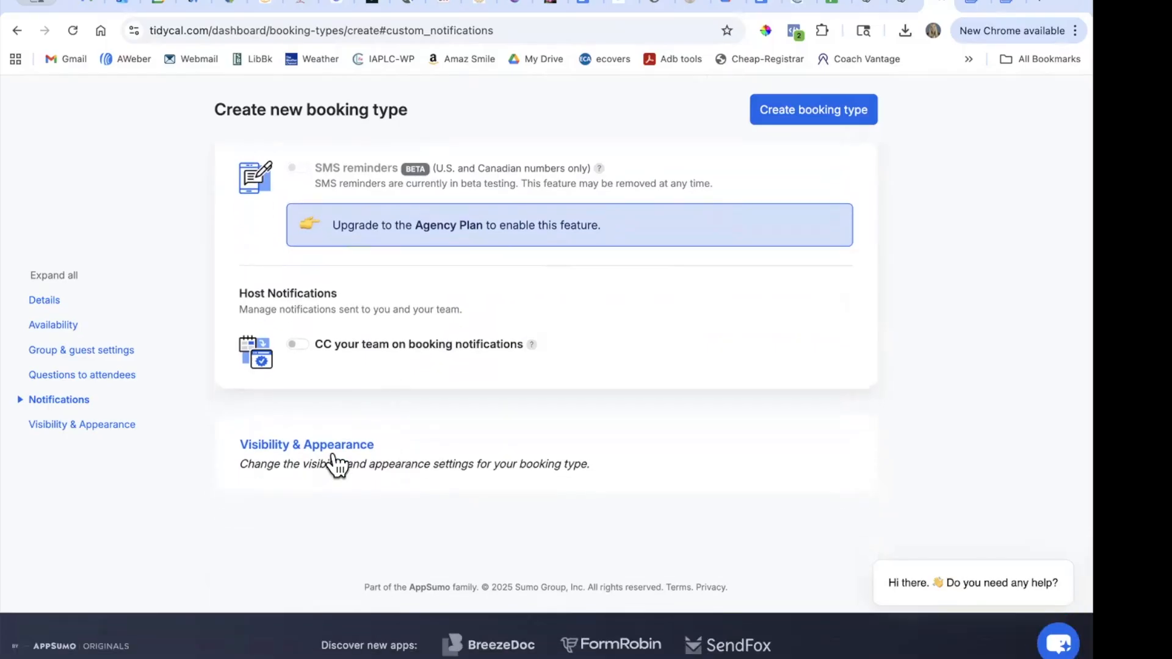
Open the Visibility & Appearance settings and review the theme, private mode, ratings and directory listing options
{"action": "left_click", "coordinate": [335, 463]}
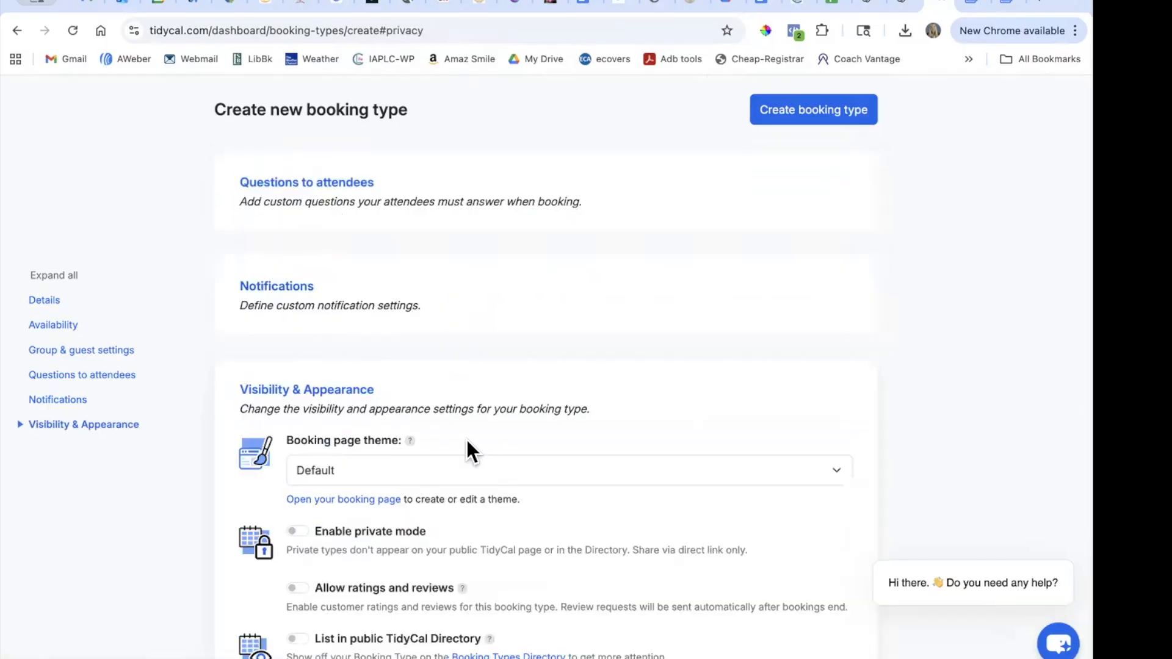
{"action": "scroll", "coordinate": [496, 438], "scroll_direction": "down", "scroll_amount": 3}
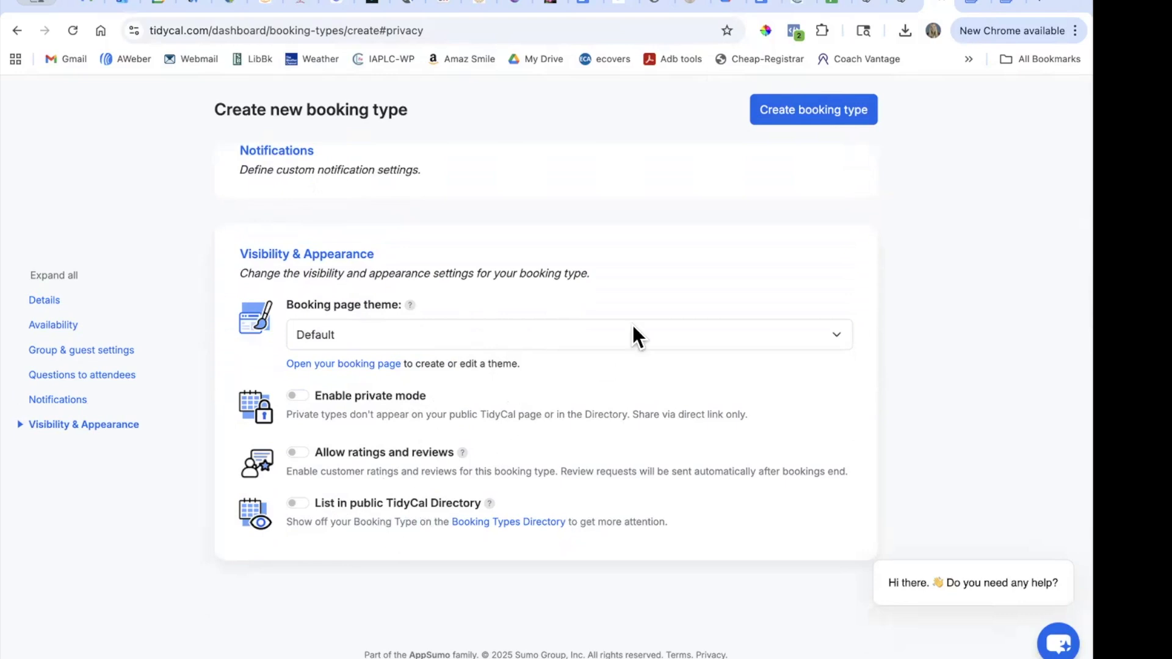
Create the booking type, copy its share link and close the sharing page
{"action": "scroll", "coordinate": [632, 324], "scroll_direction": "up", "scroll_amount": 10}
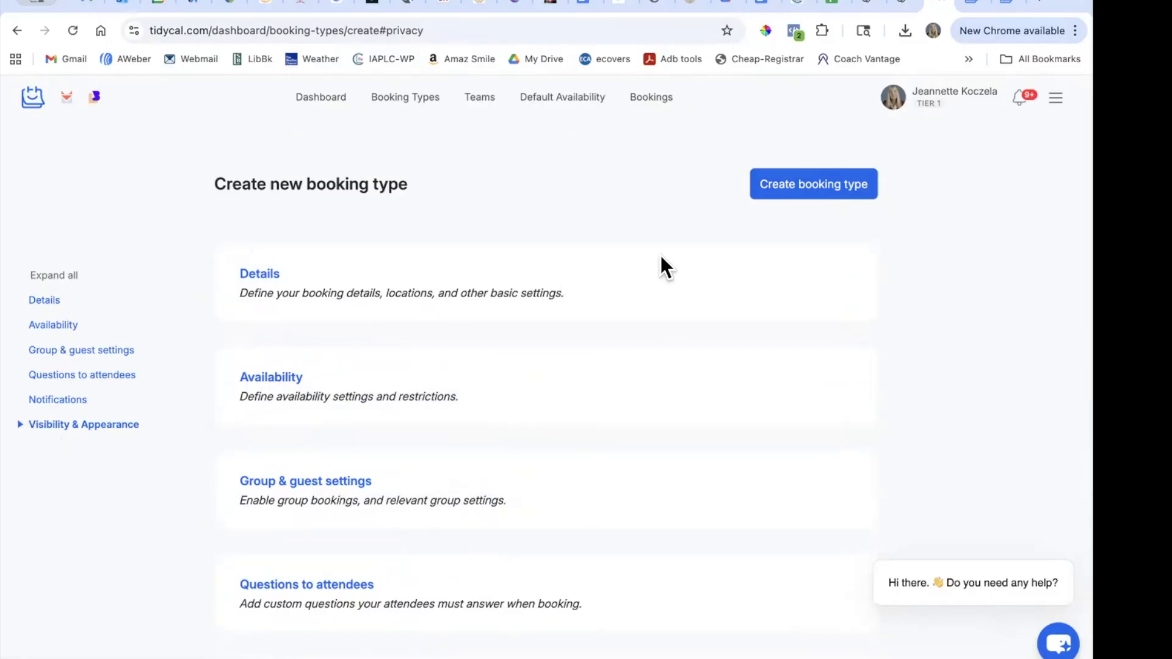
{"action": "left_click", "coordinate": [797, 186]}
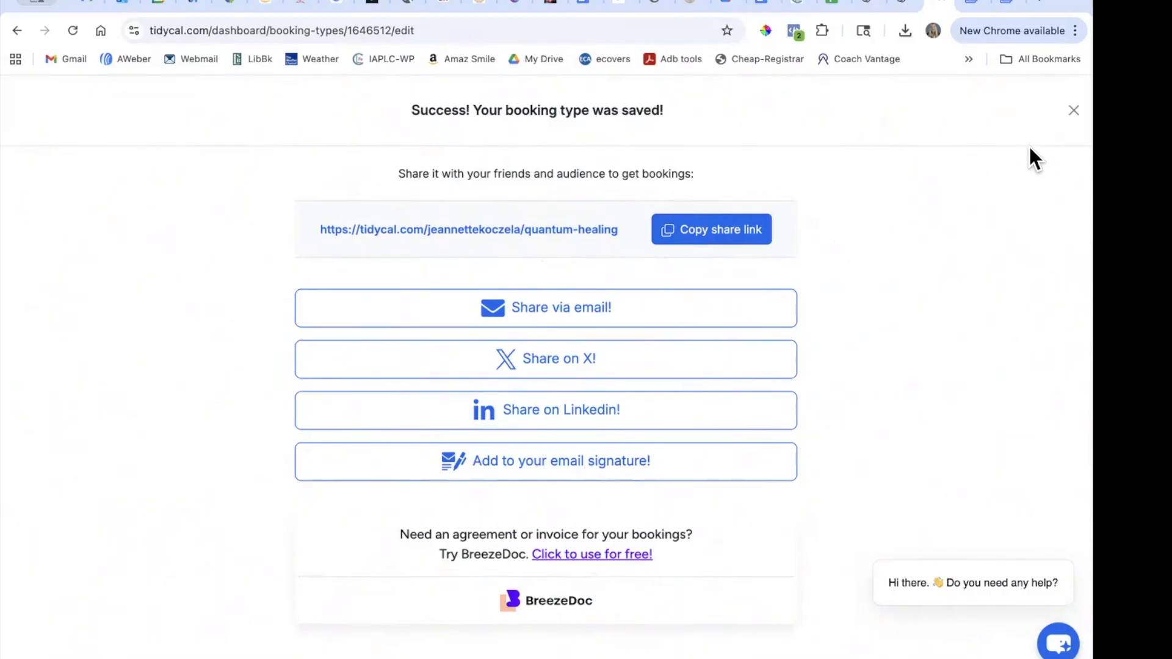
{"action": "left_click", "coordinate": [737, 237]}
{"action": "left_click", "coordinate": [1074, 110]}
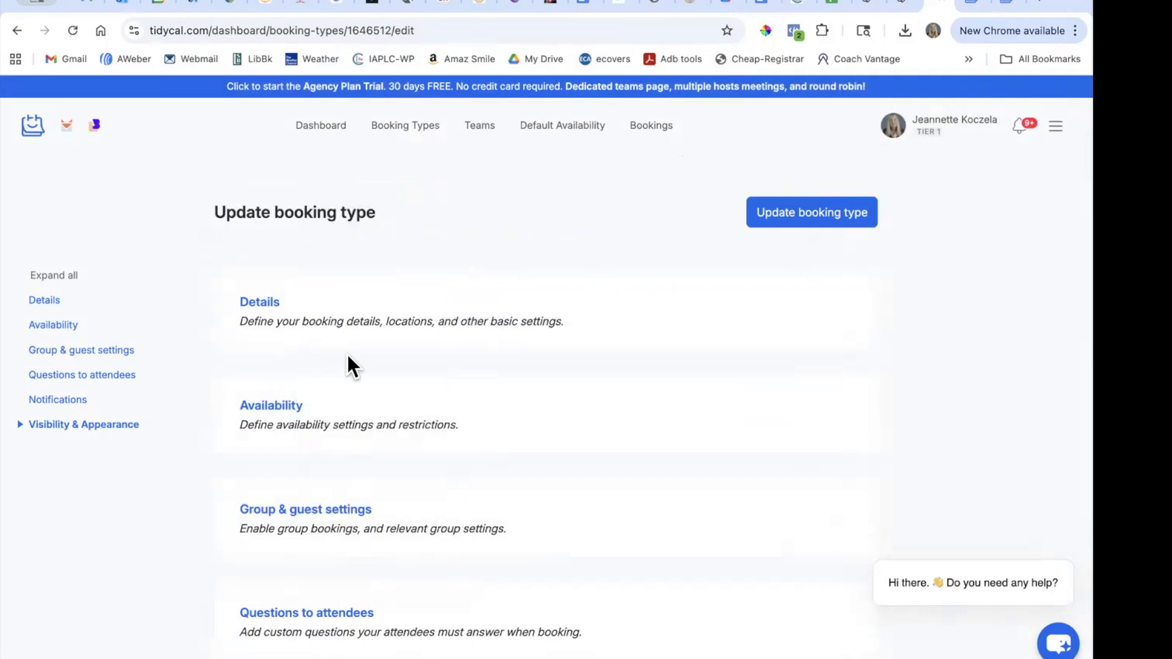
Open the list of booking types and look through the existing booking cards
{"action": "mouse_move", "coordinate": [413, 130]}
{"action": "left_click", "coordinate": [407, 163]}
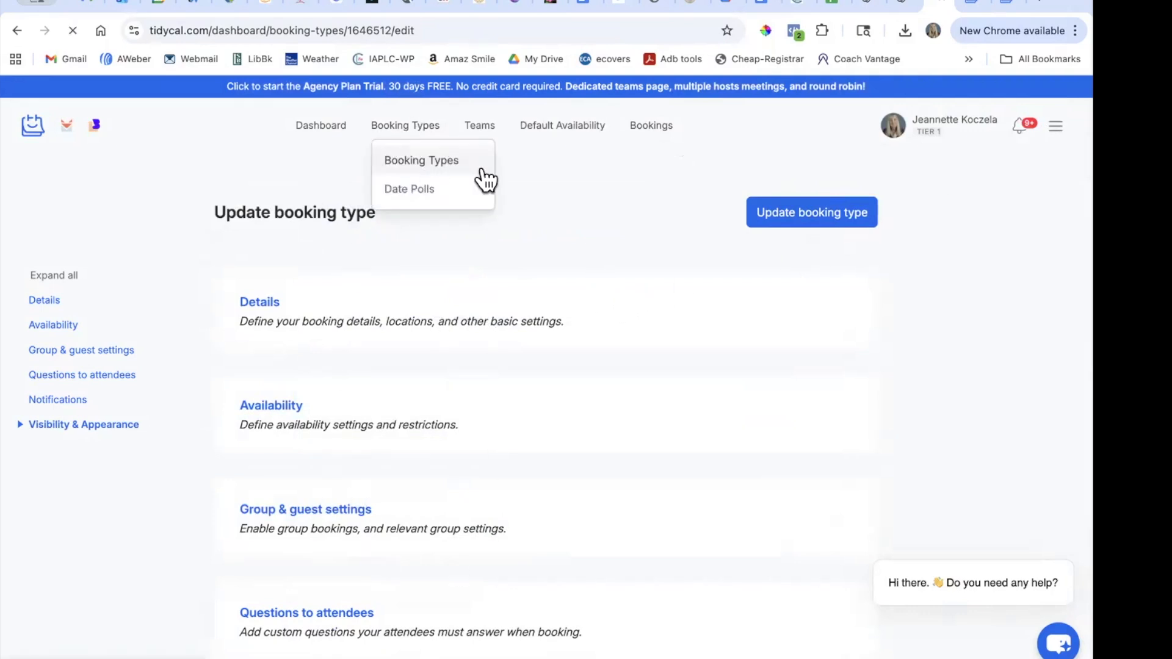
{"action": "scroll", "coordinate": [602, 491], "scroll_direction": "down", "scroll_amount": 3}
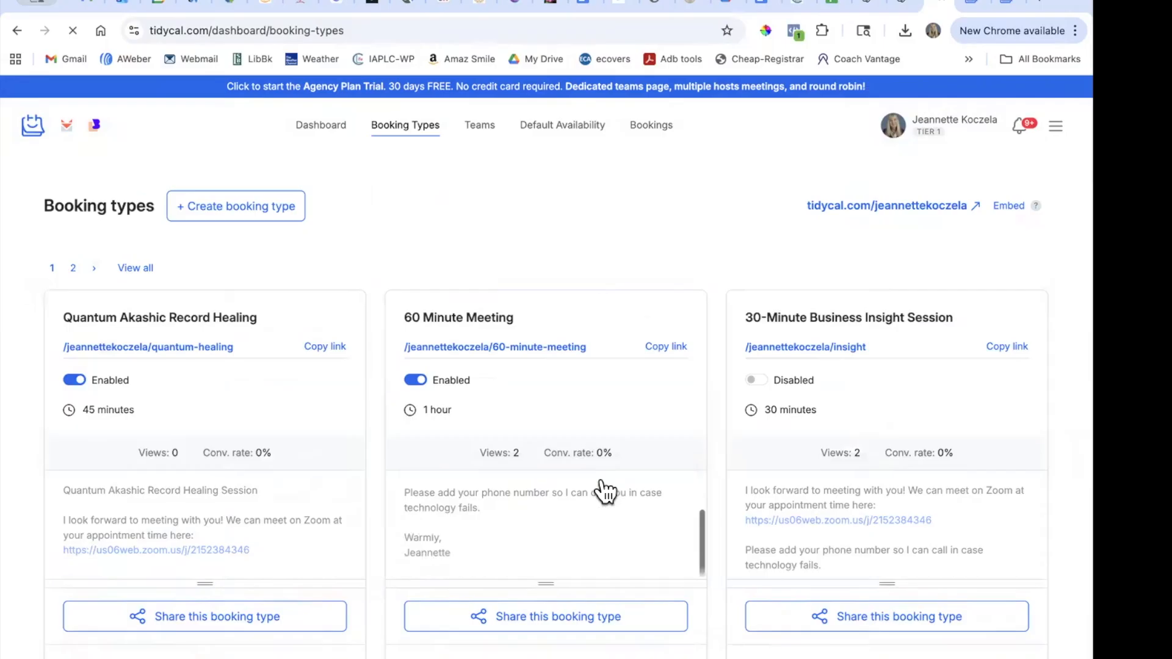
{"action": "scroll", "coordinate": [712, 452], "scroll_direction": "down", "scroll_amount": 1}
{"action": "scroll", "coordinate": [711, 451], "scroll_direction": "down", "scroll_amount": 15}
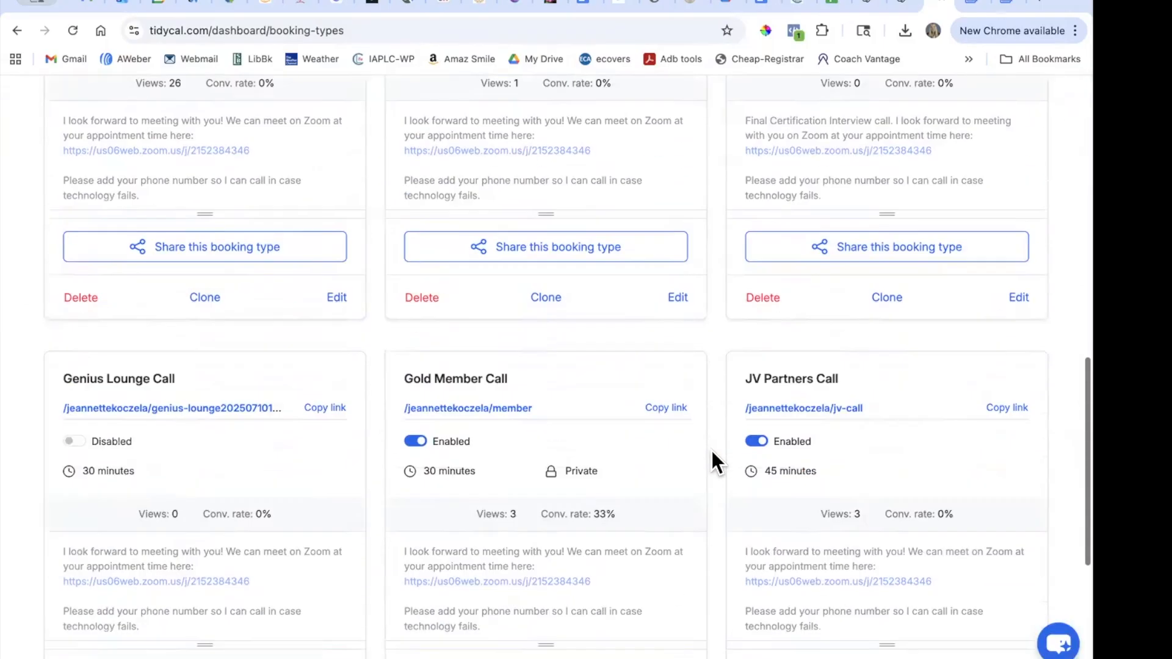
Show all booking types on one page, examine them through to the last card, and return to the new Quantum Akashic Record Healing entry
{"action": "left_click", "coordinate": [137, 471]}
{"action": "scroll", "coordinate": [471, 424], "scroll_direction": "down", "scroll_amount": 3}
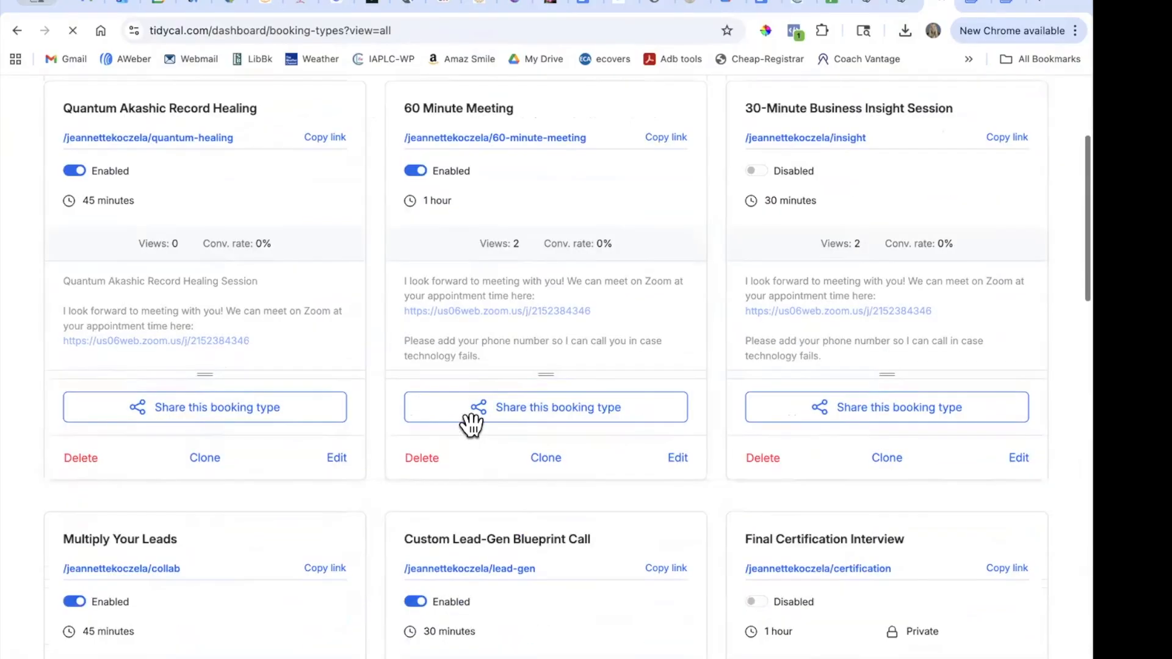
{"action": "scroll", "coordinate": [472, 425], "scroll_direction": "down", "scroll_amount": 20}
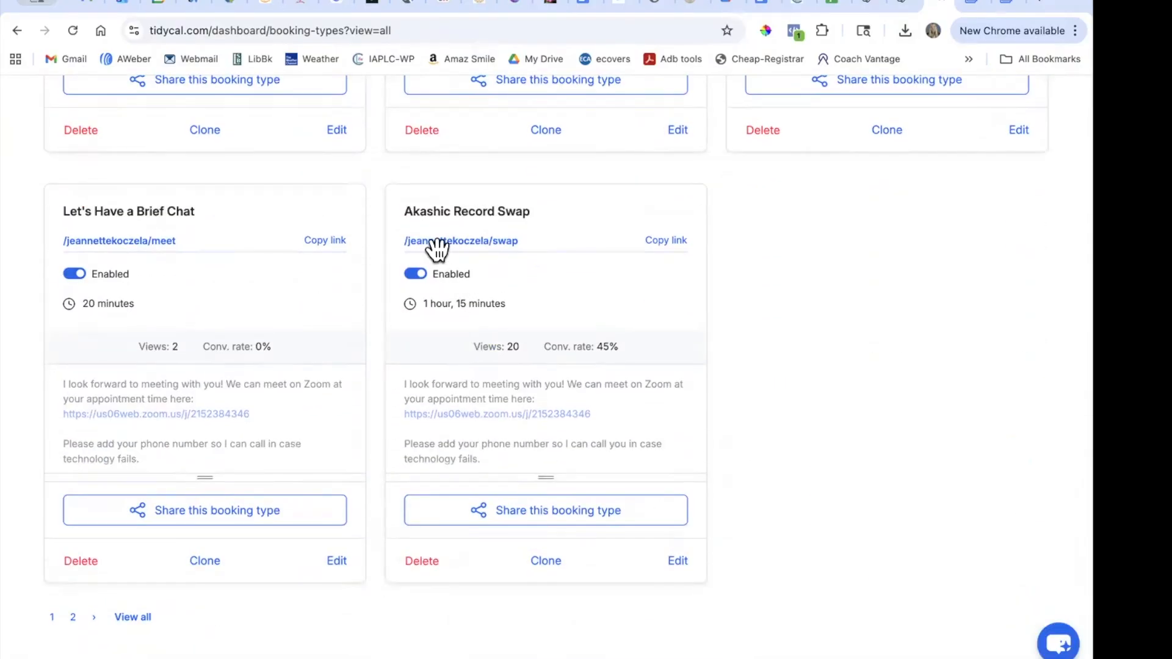
{"action": "scroll", "coordinate": [478, 283], "scroll_direction": "down", "scroll_amount": 1}
{"action": "scroll", "coordinate": [480, 284], "scroll_direction": "up", "scroll_amount": 10}
{"action": "scroll", "coordinate": [480, 284], "scroll_direction": "up", "scroll_amount": 10}
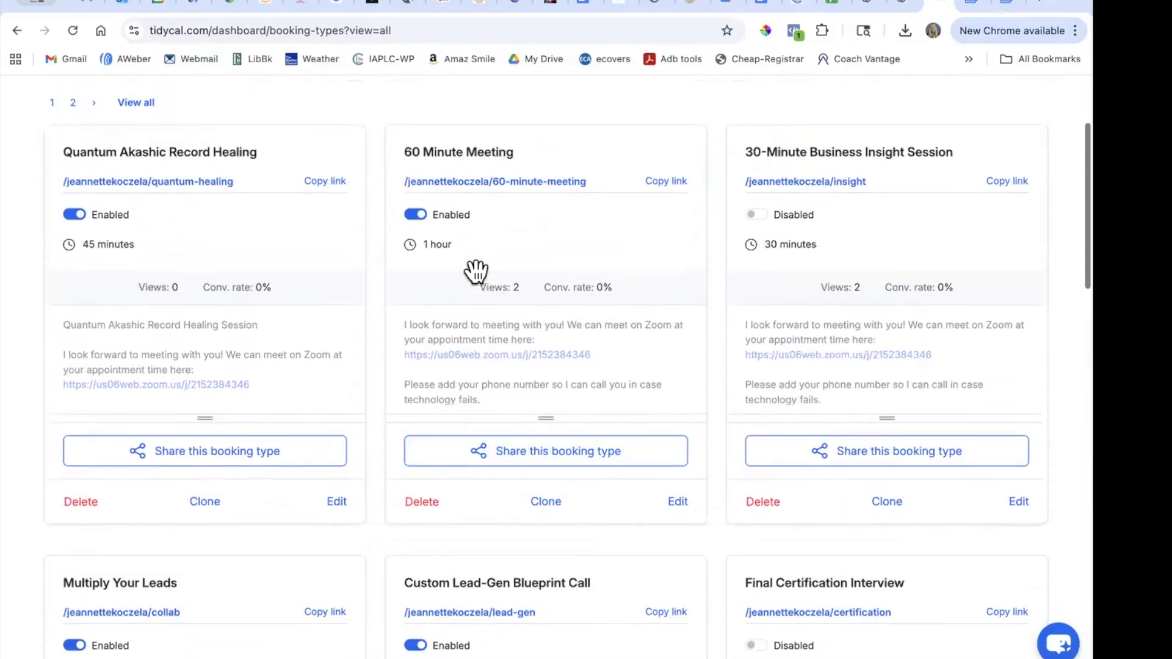
{"action": "scroll", "coordinate": [476, 271], "scroll_direction": "up", "scroll_amount": 1}
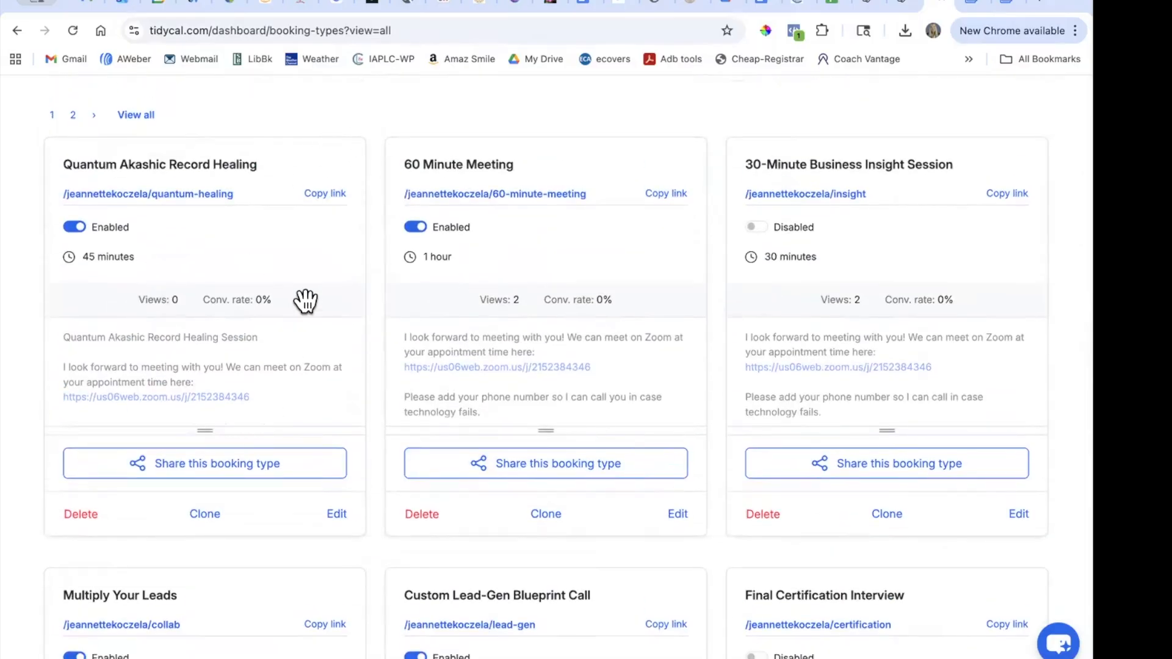
{"action": "scroll", "coordinate": [305, 300], "scroll_direction": "up", "scroll_amount": 3}
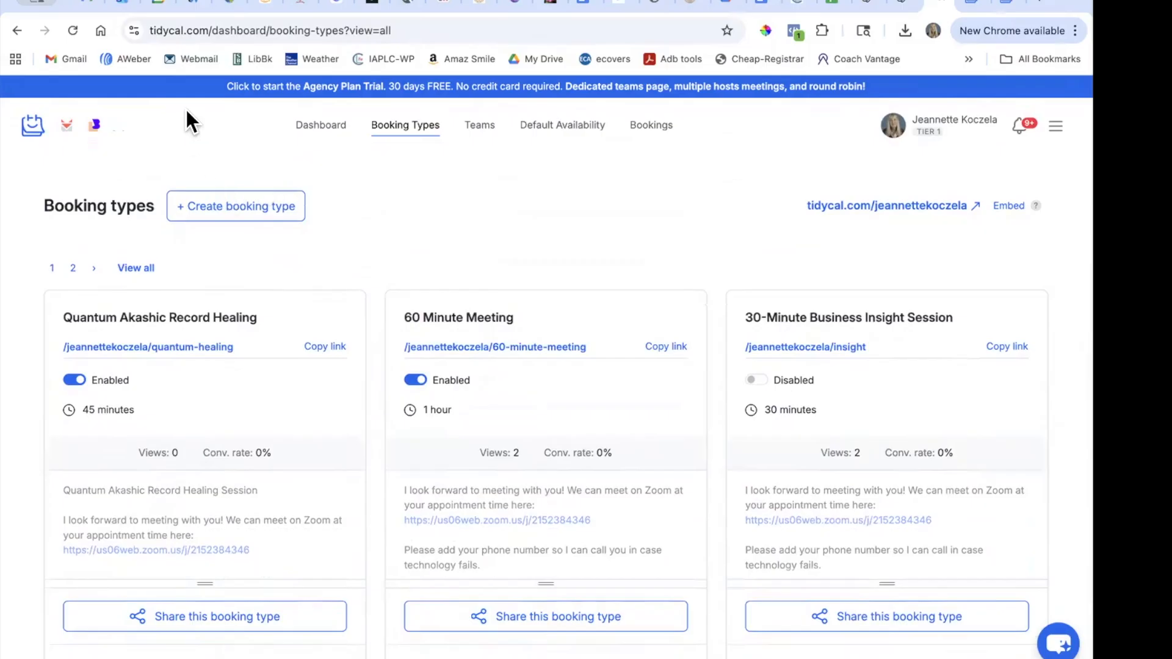